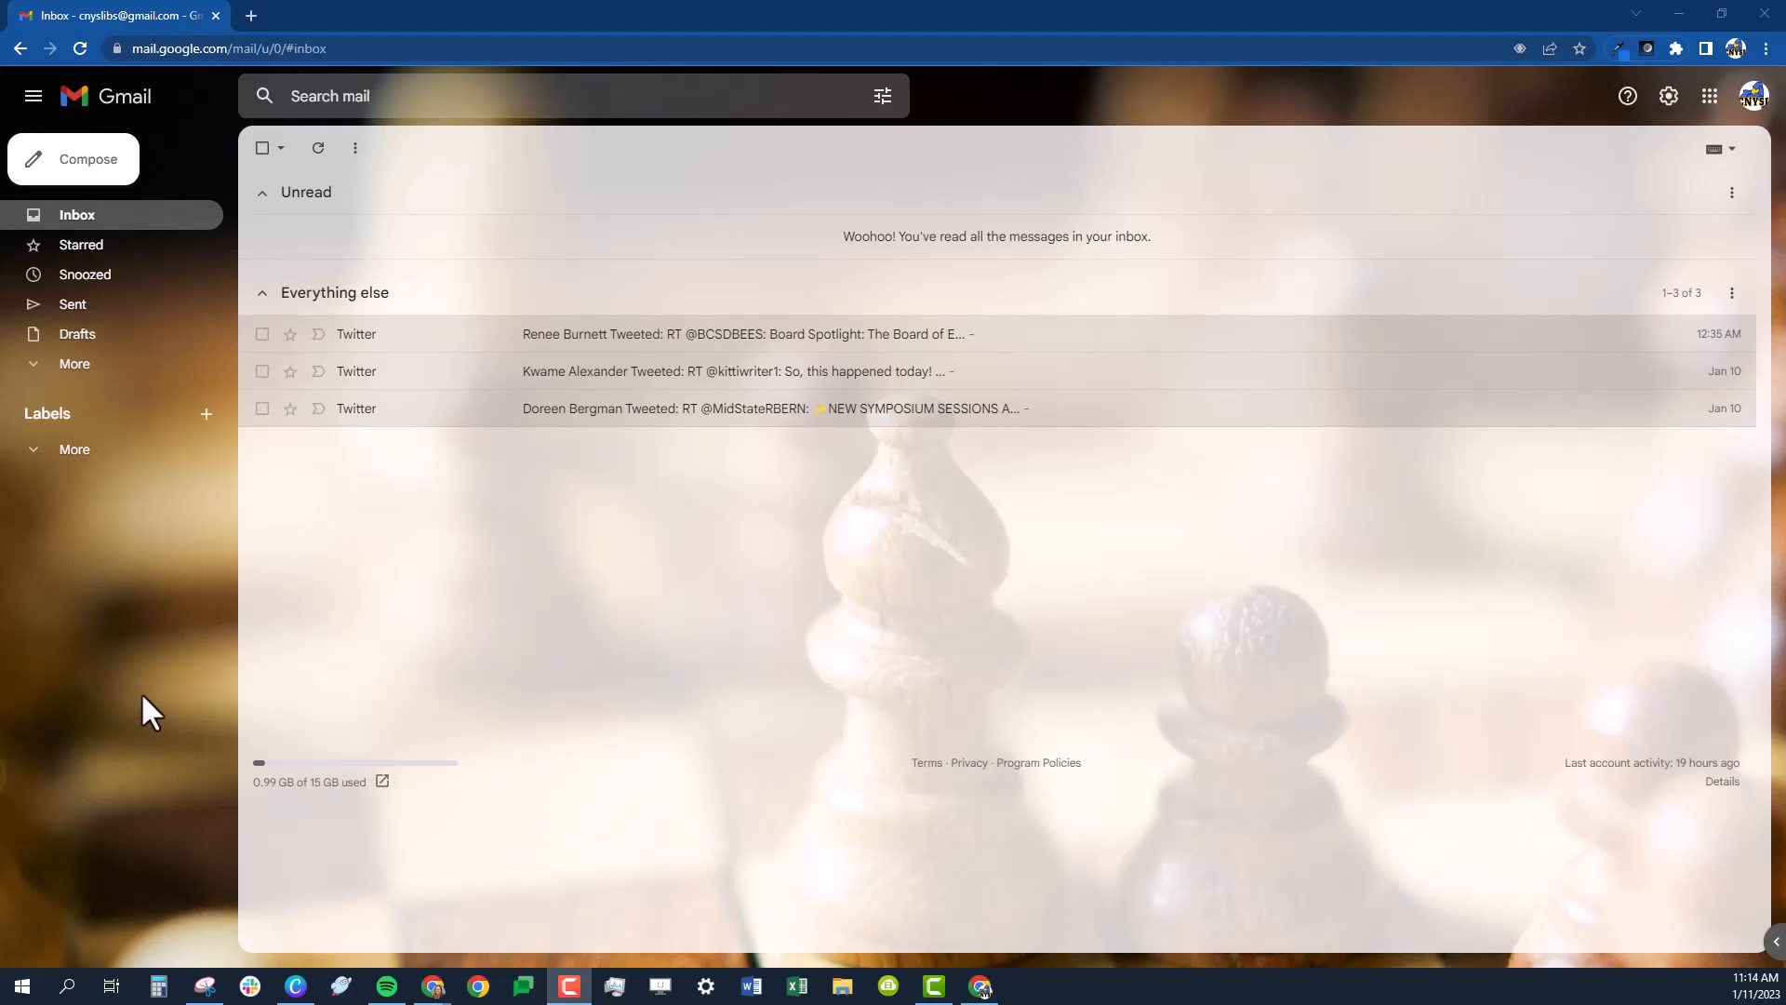
# Step: Create a new signature named Default in the general Gmail settings
pyautogui.click(1671, 99)
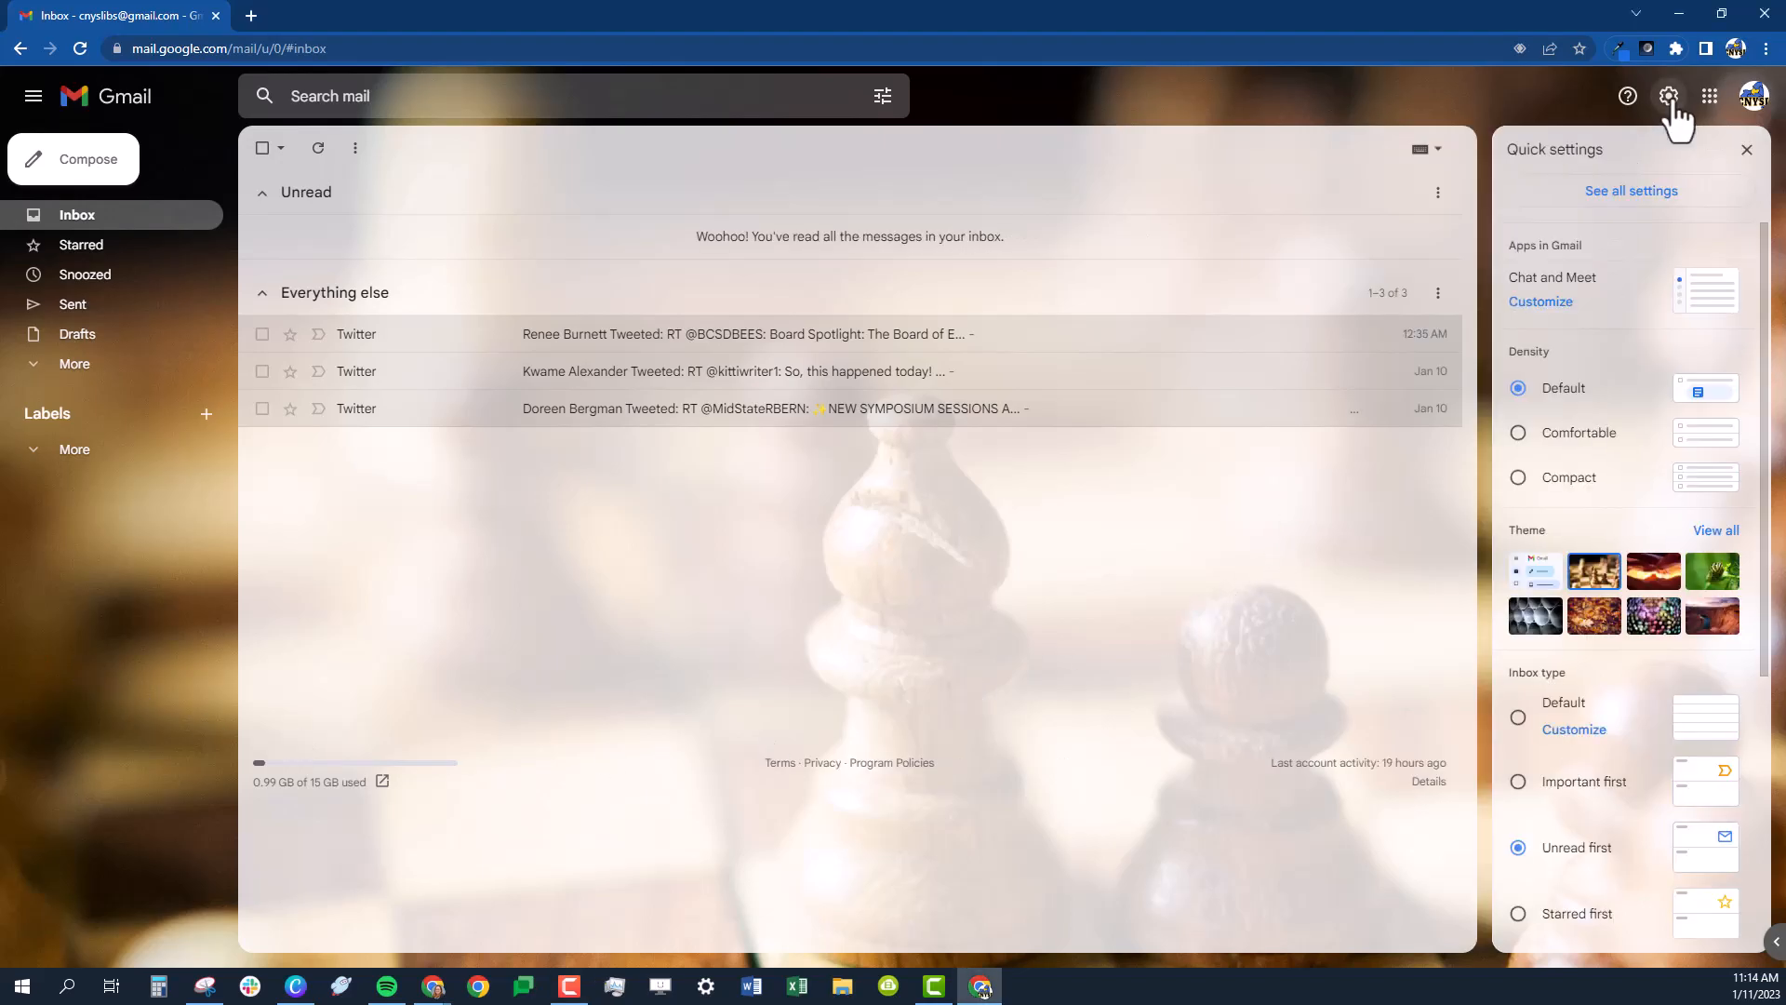
pyautogui.click(1640, 198)
pyautogui.scroll(-12, 1303, 584)
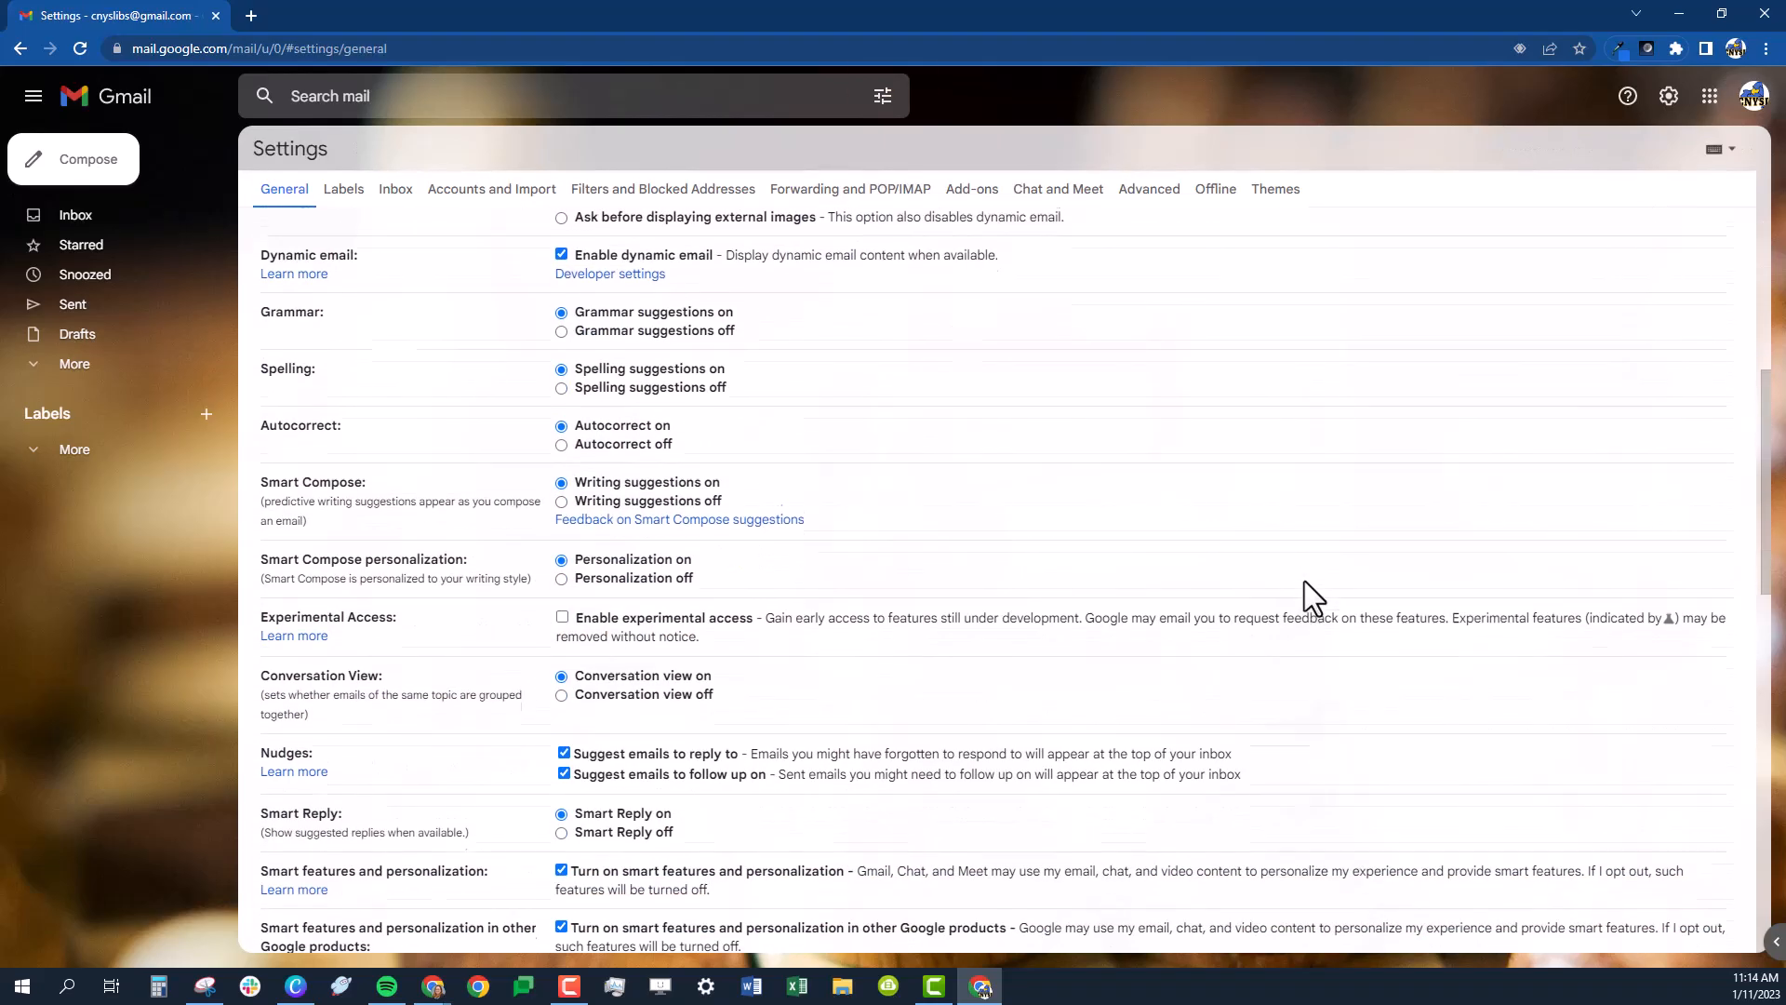
pyautogui.scroll(-6, 1308, 584)
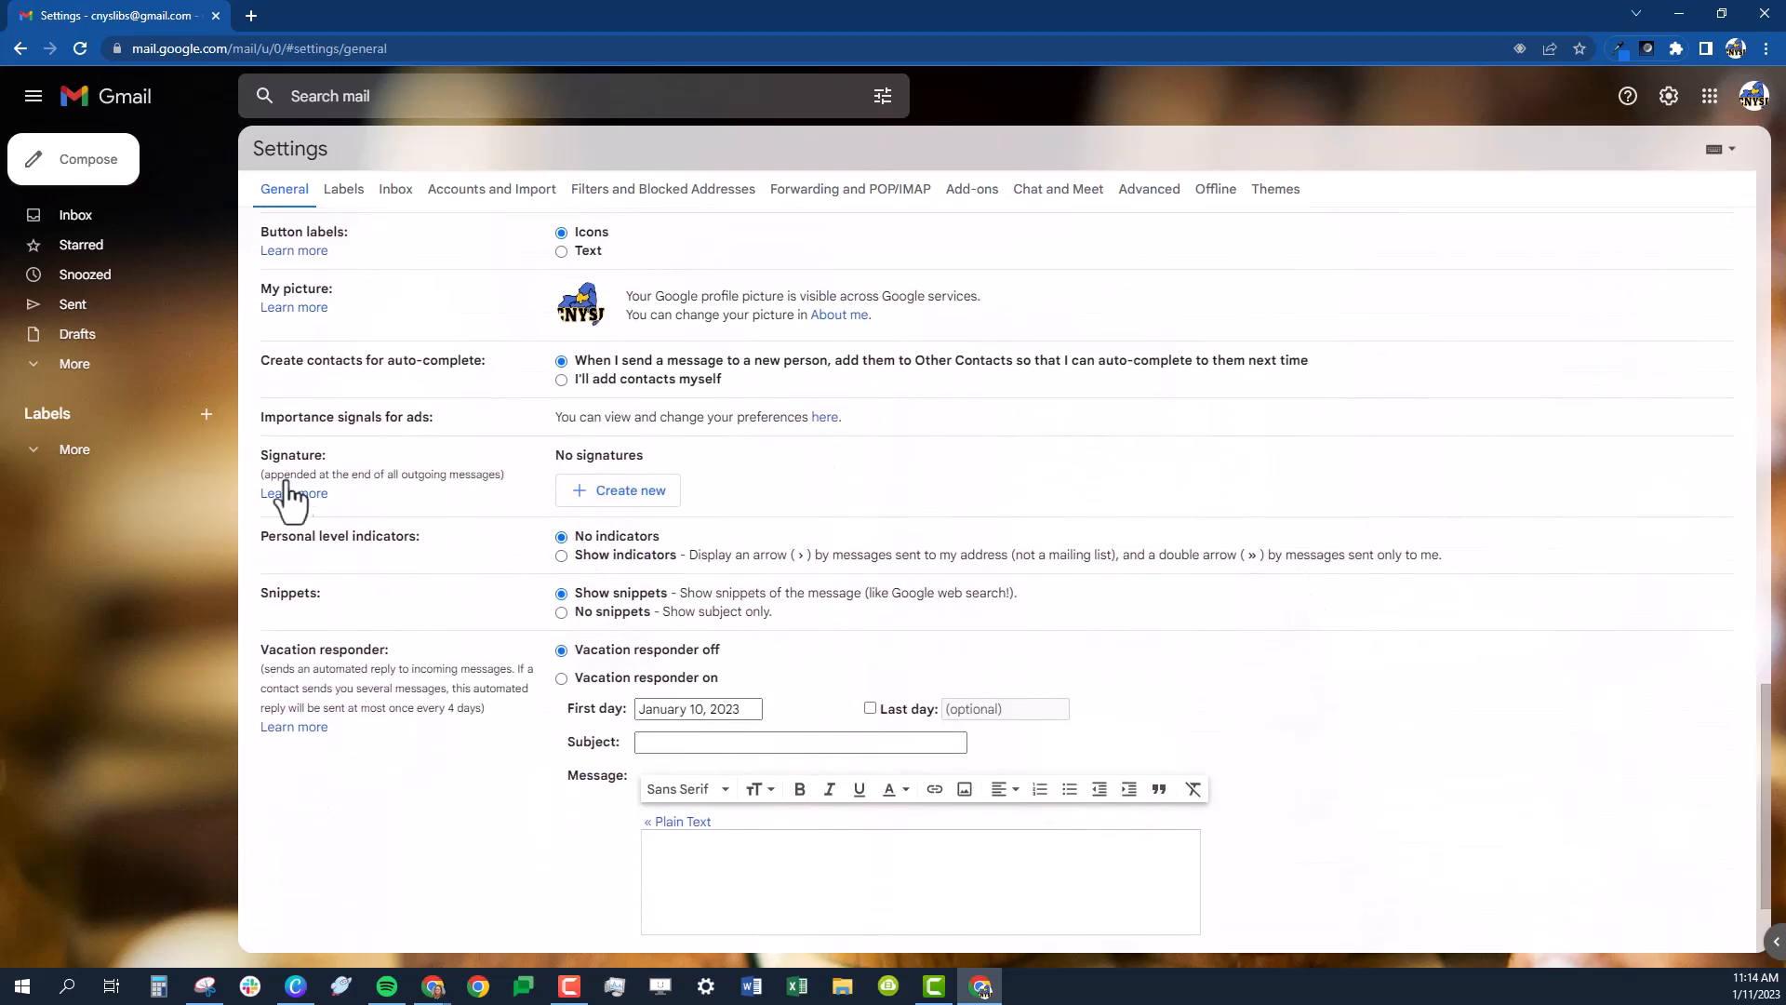
pyautogui.scroll(1, 263, 465)
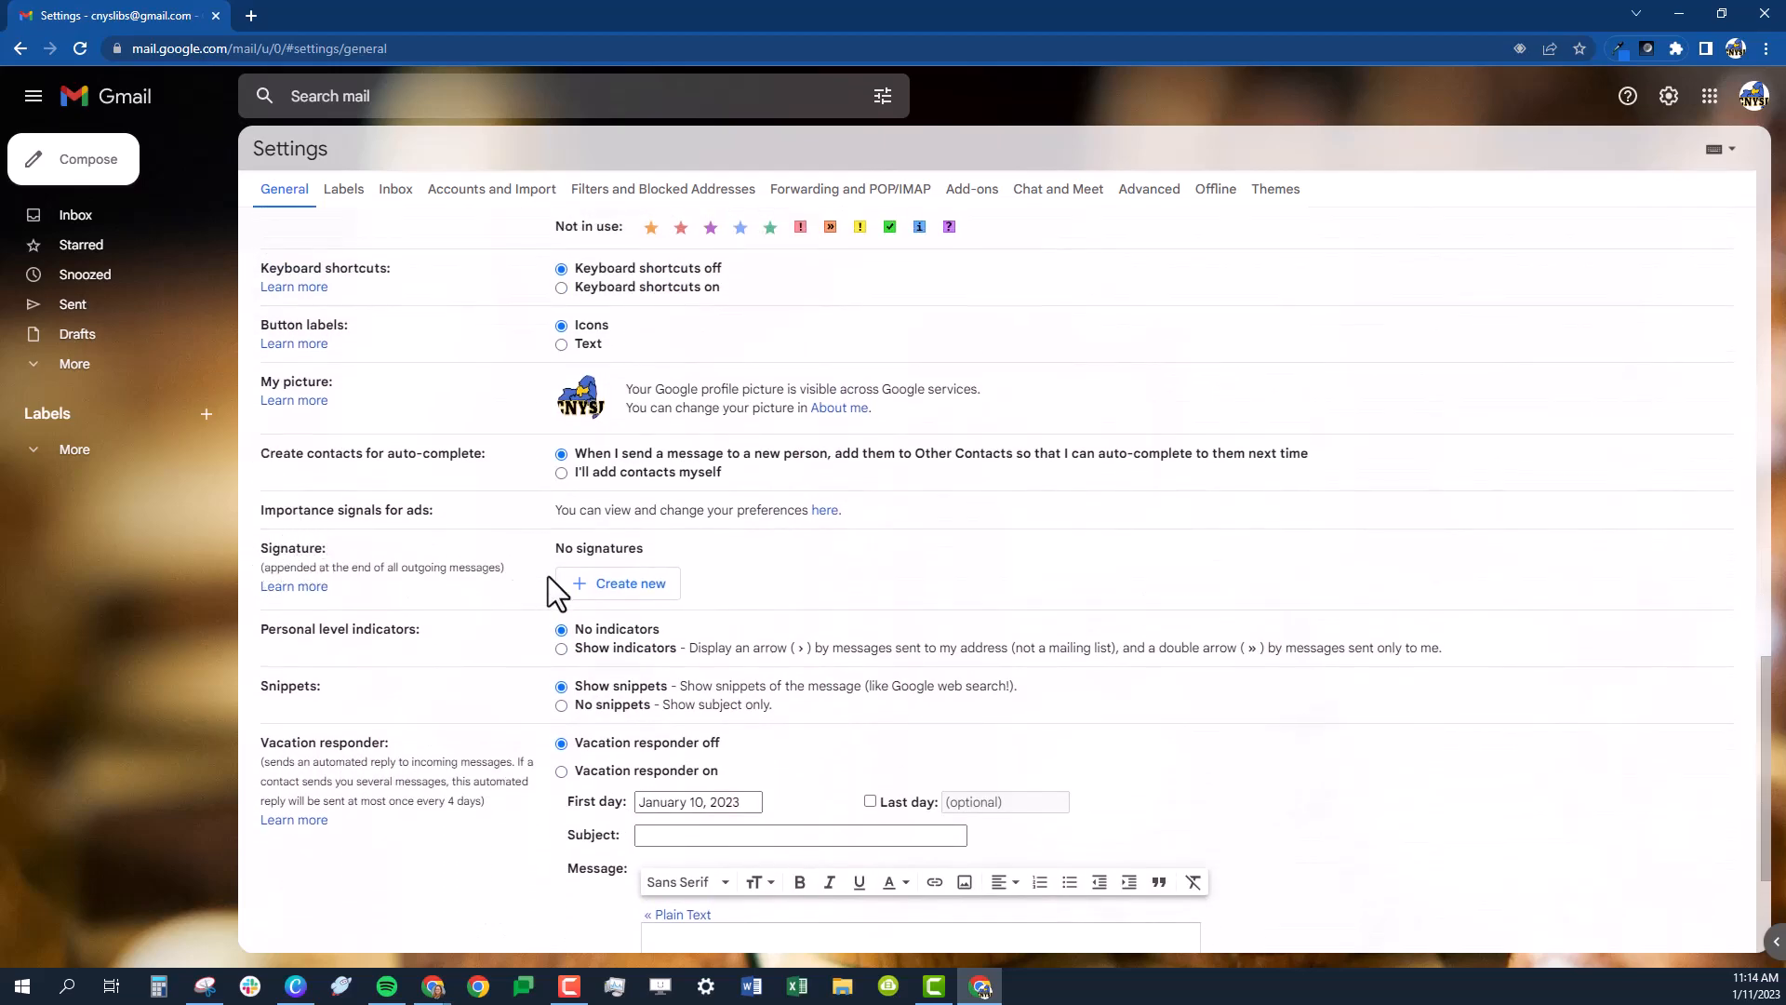
pyautogui.click(638, 586)
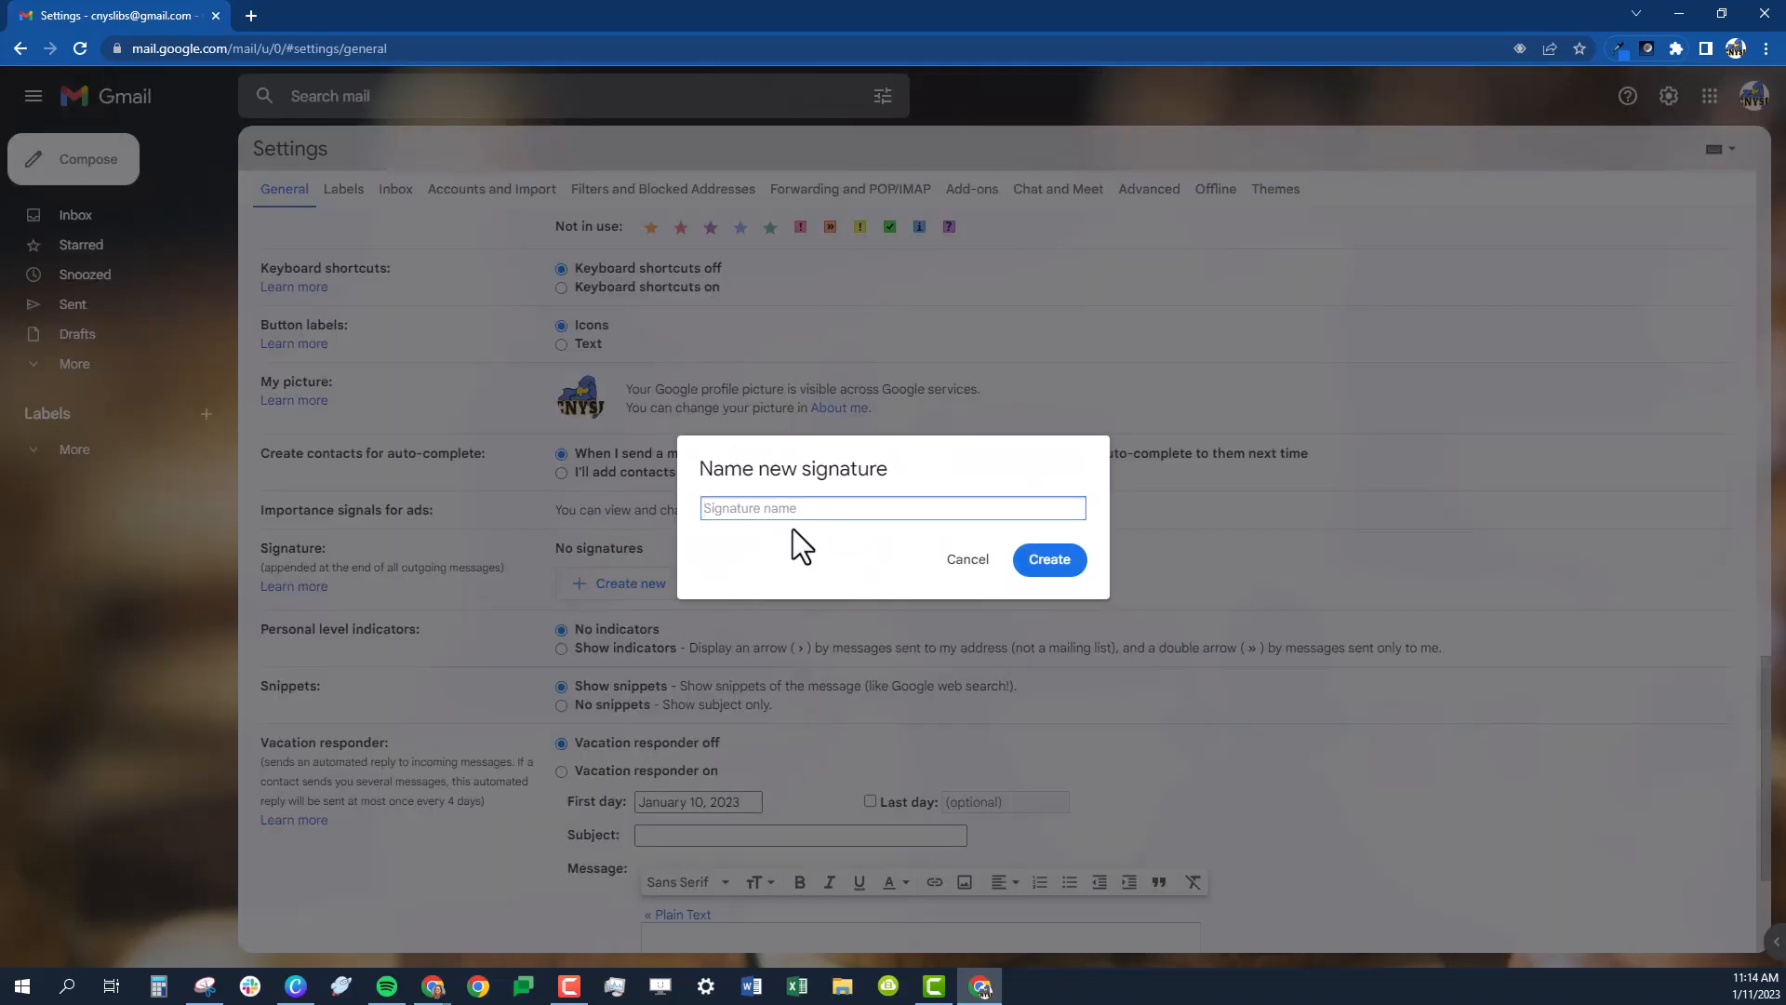
pyautogui.write('Default')
pyautogui.click(1049, 559)
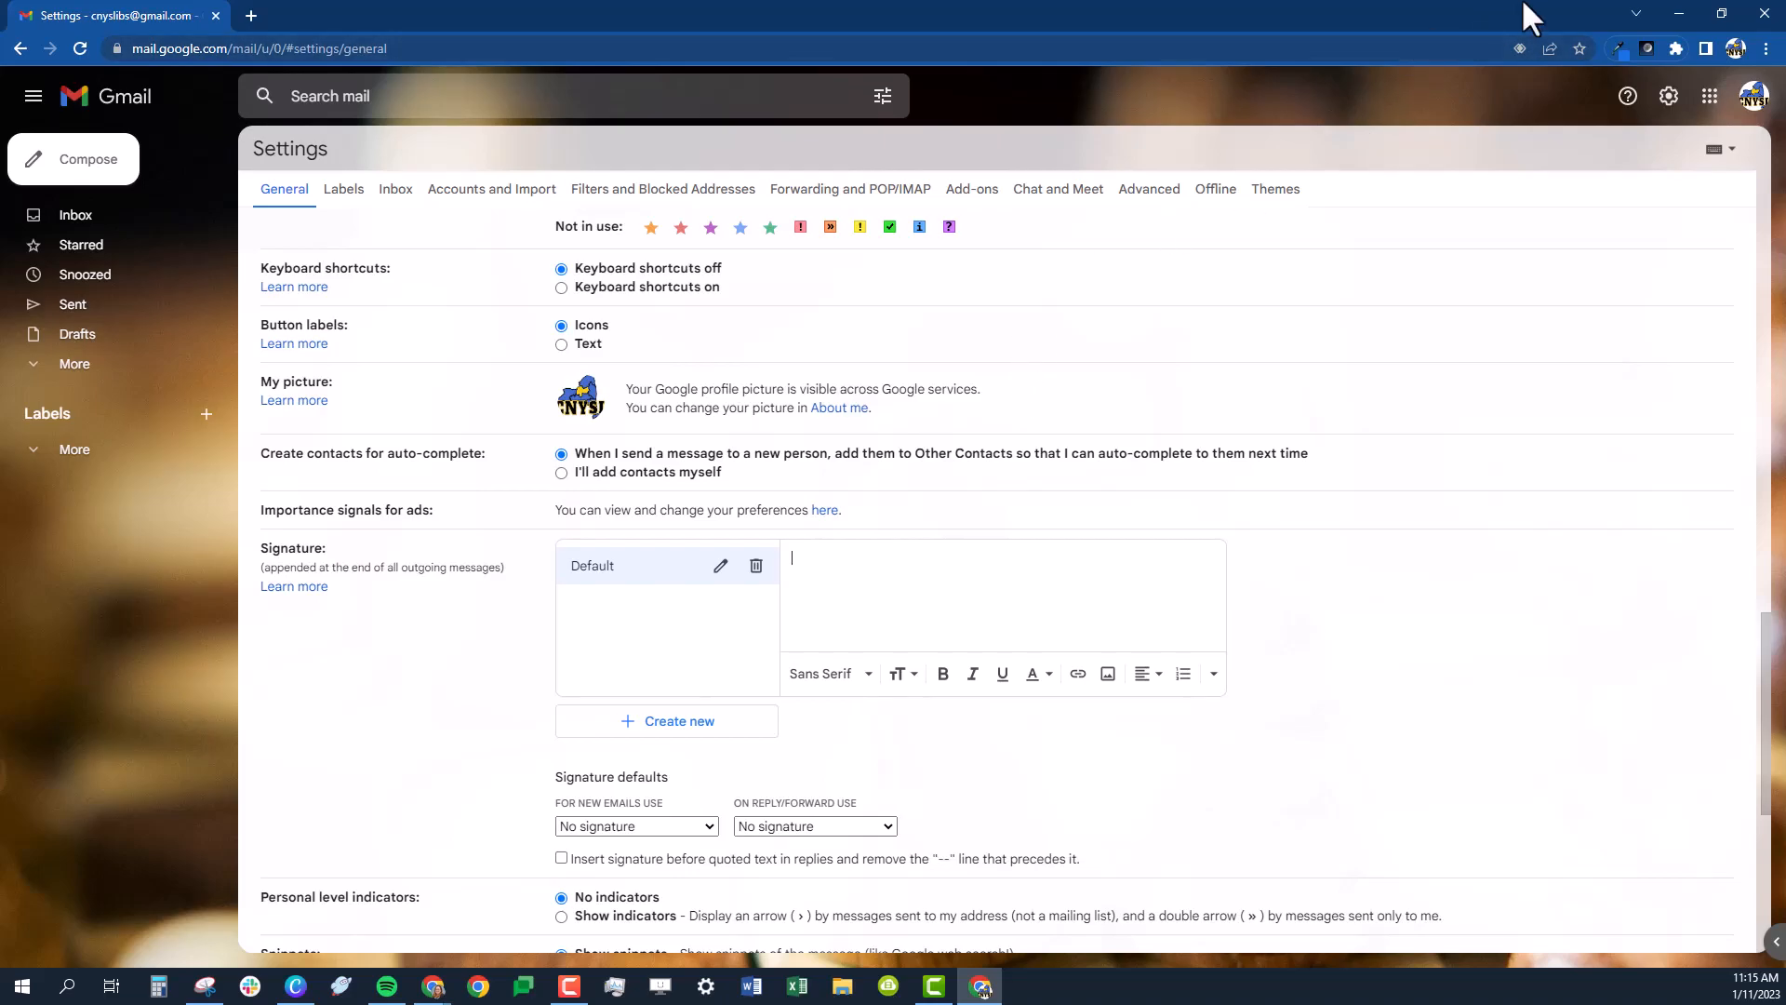
# Step: Switch to the Google 101 slides, preview the signature template links, and open the CNYSL Signature Template document
pyautogui.click(1677, 13)
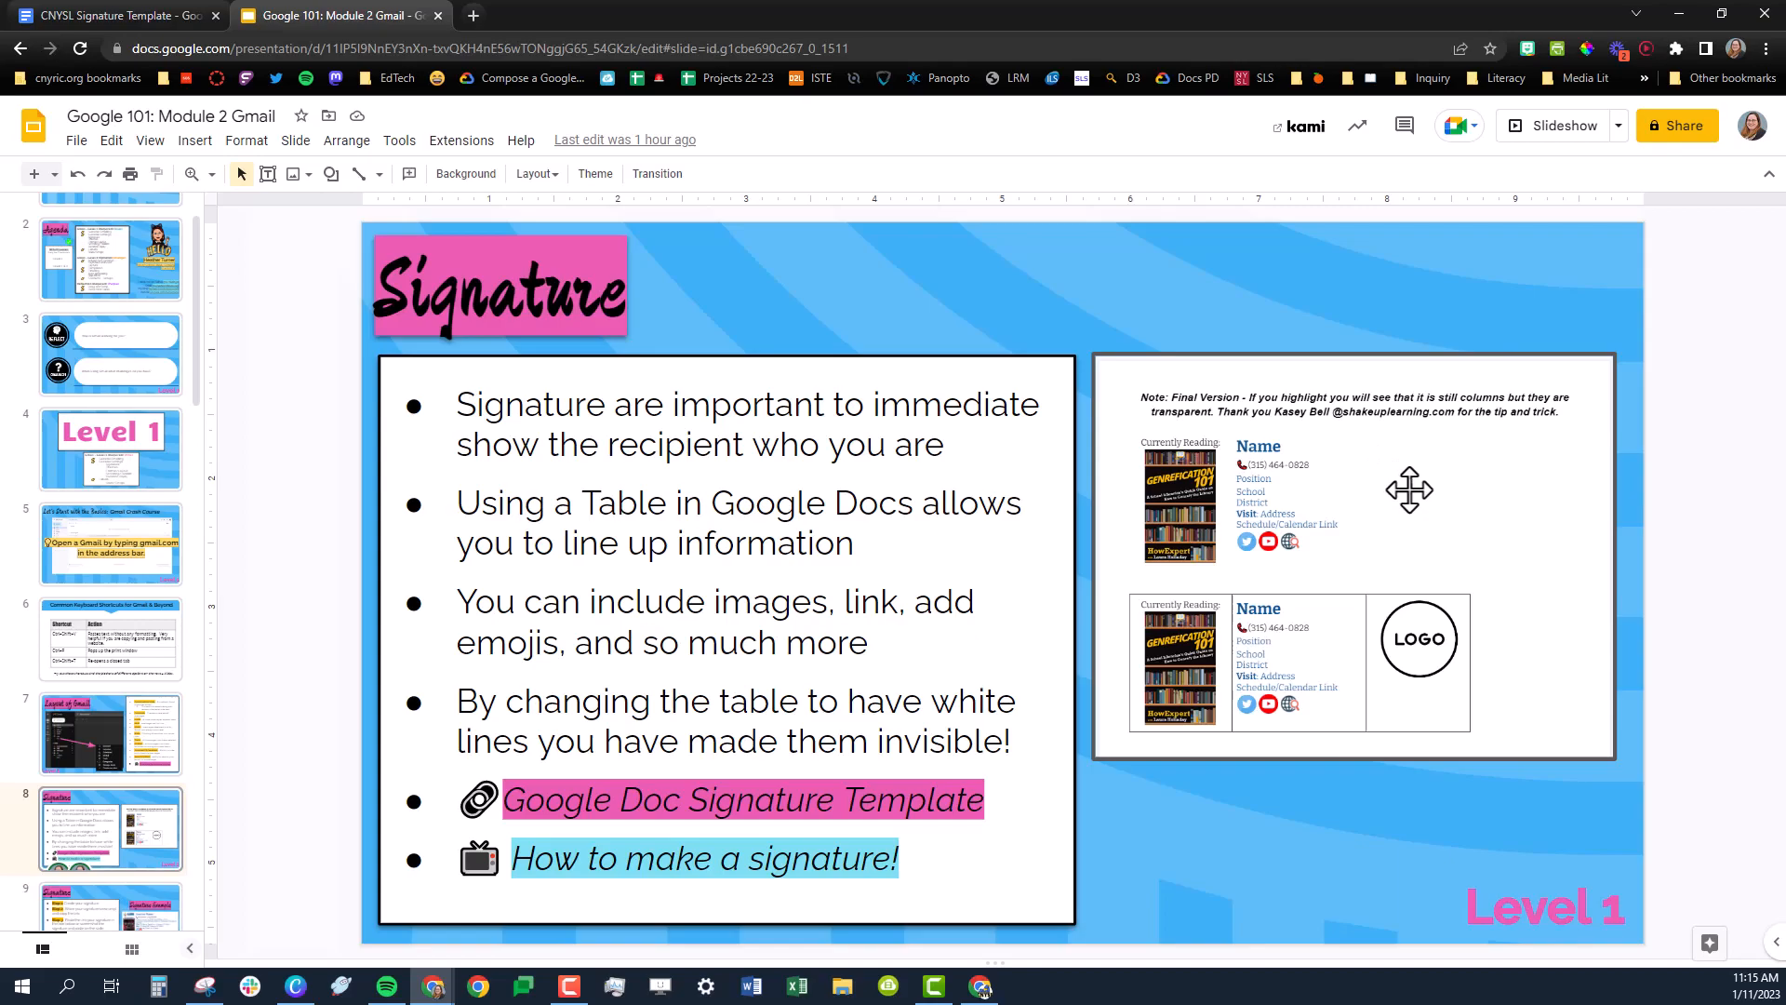
pyautogui.click(1474, 530)
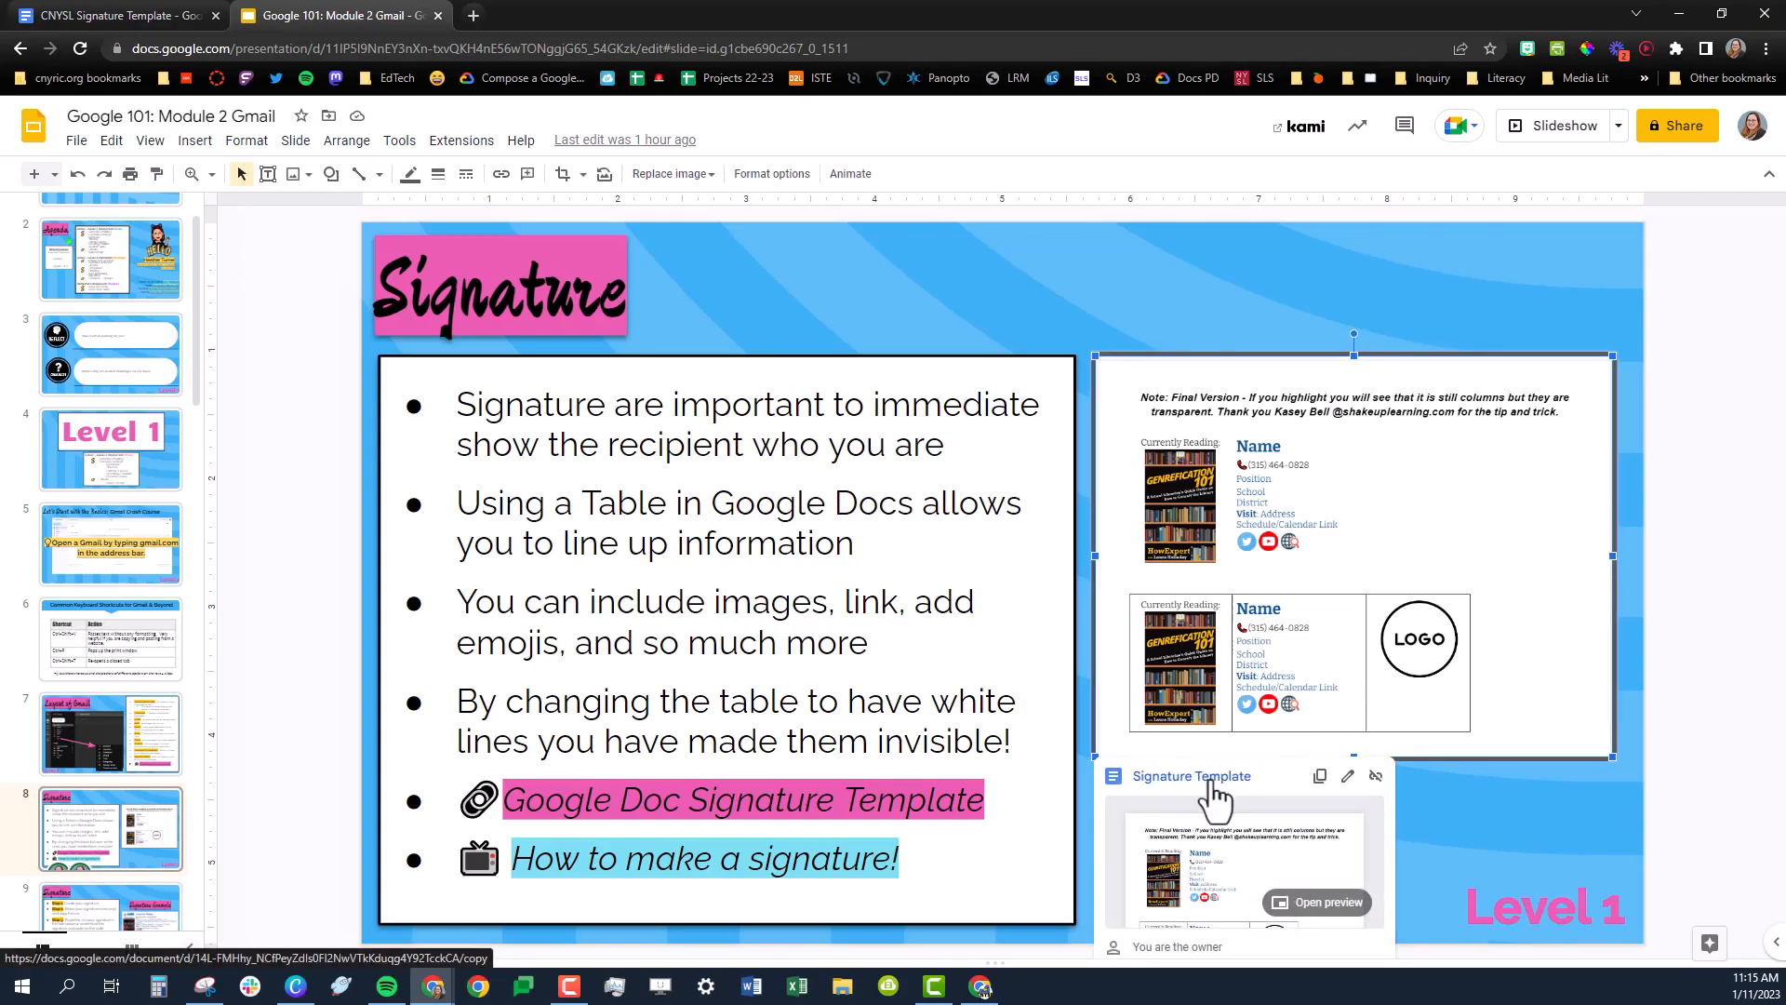
pyautogui.click(779, 802)
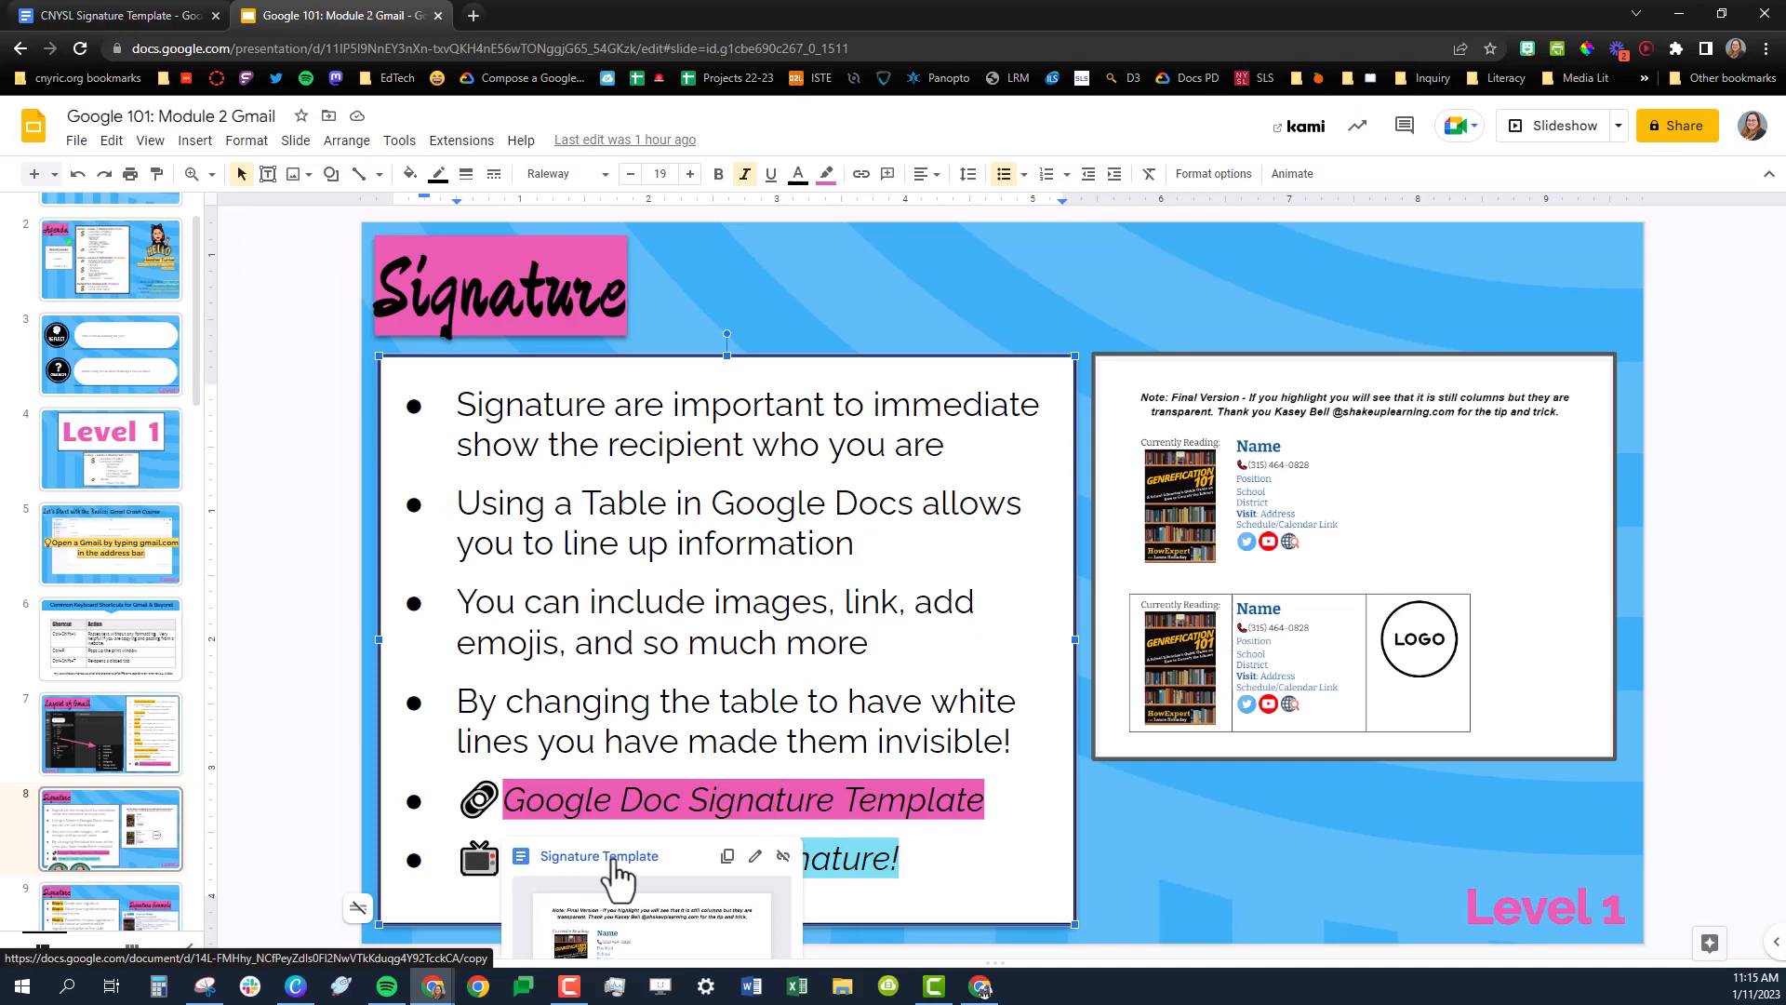
pyautogui.click(121, 15)
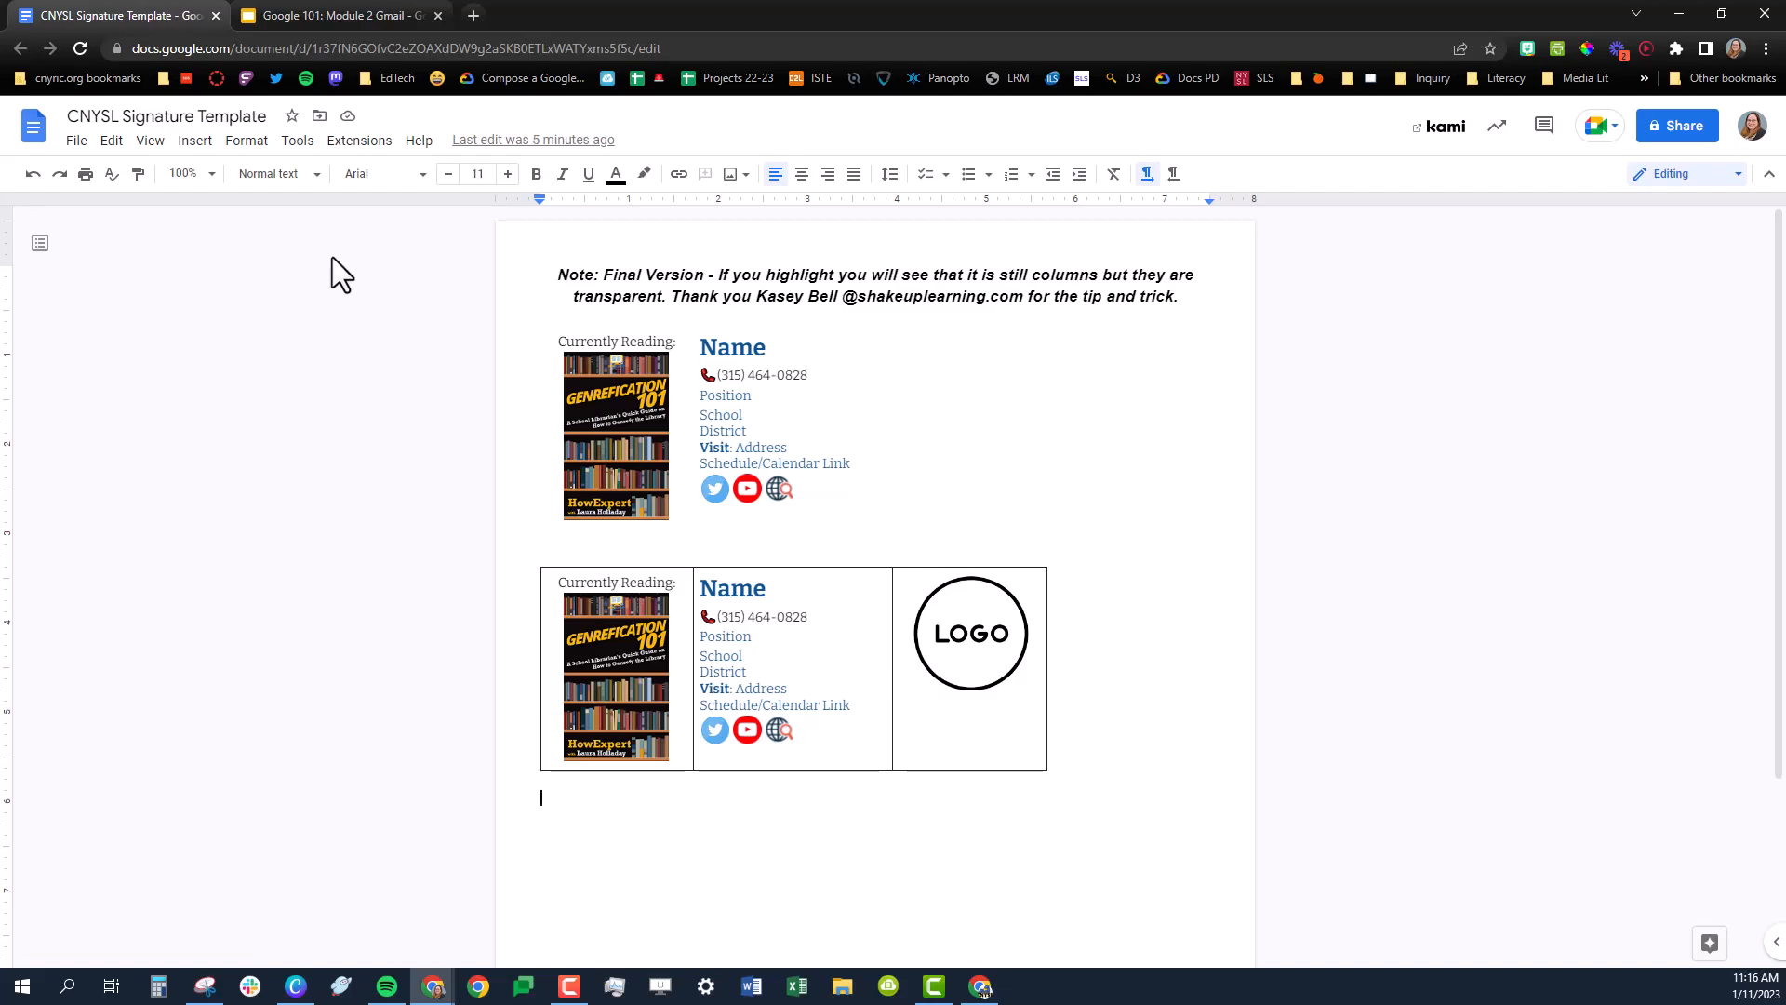
# Step: Try white borders on the lower signature table, and undo the border color change
pyautogui.click(551, 352)
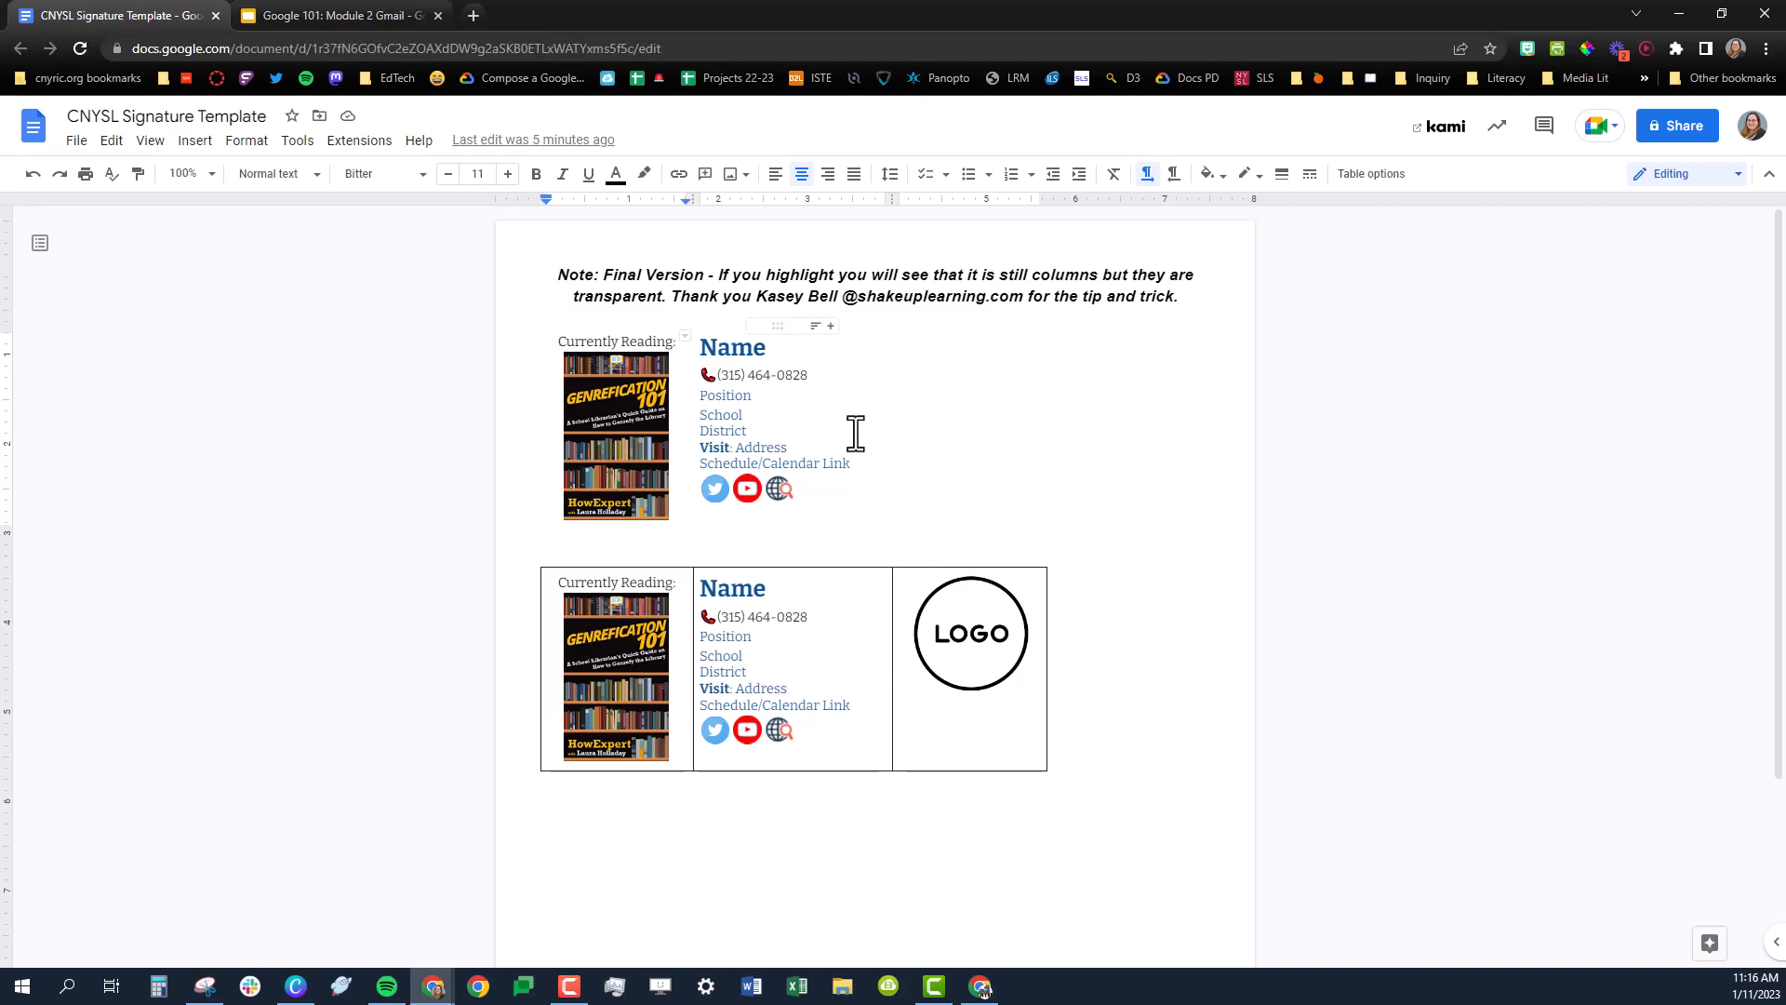
pyautogui.moveTo(558, 588); pyautogui.dragTo(974, 708)
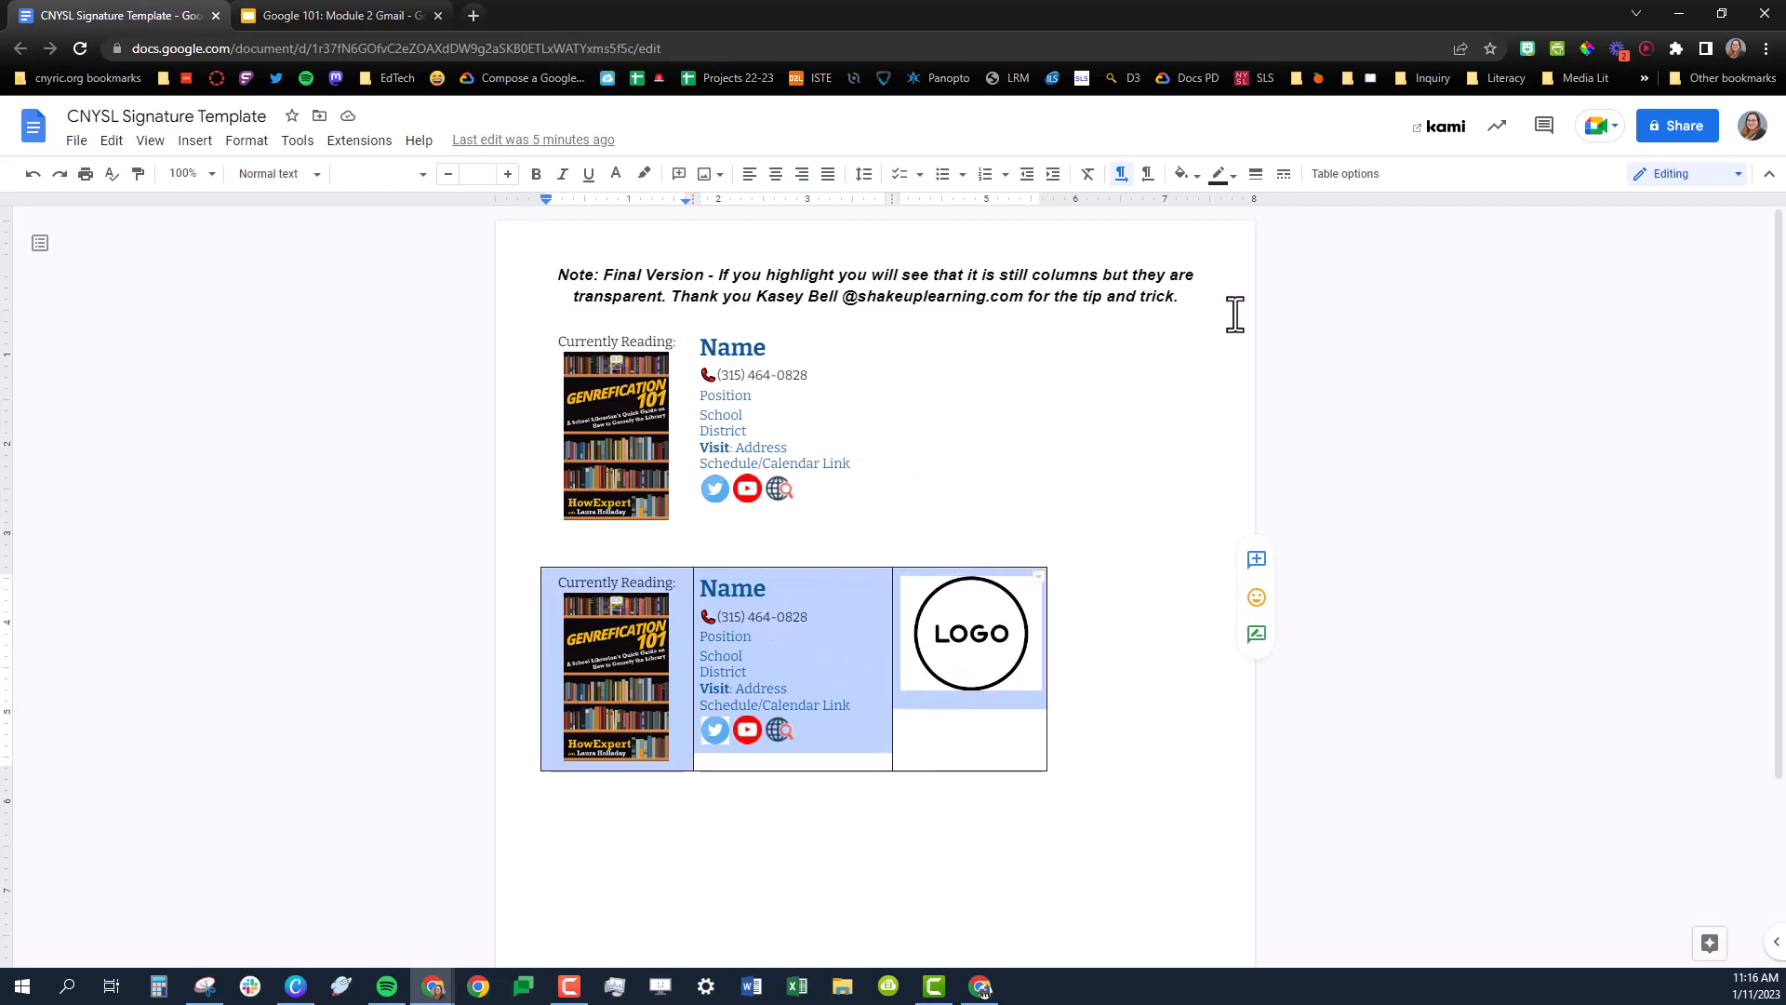
pyautogui.click(1234, 185)
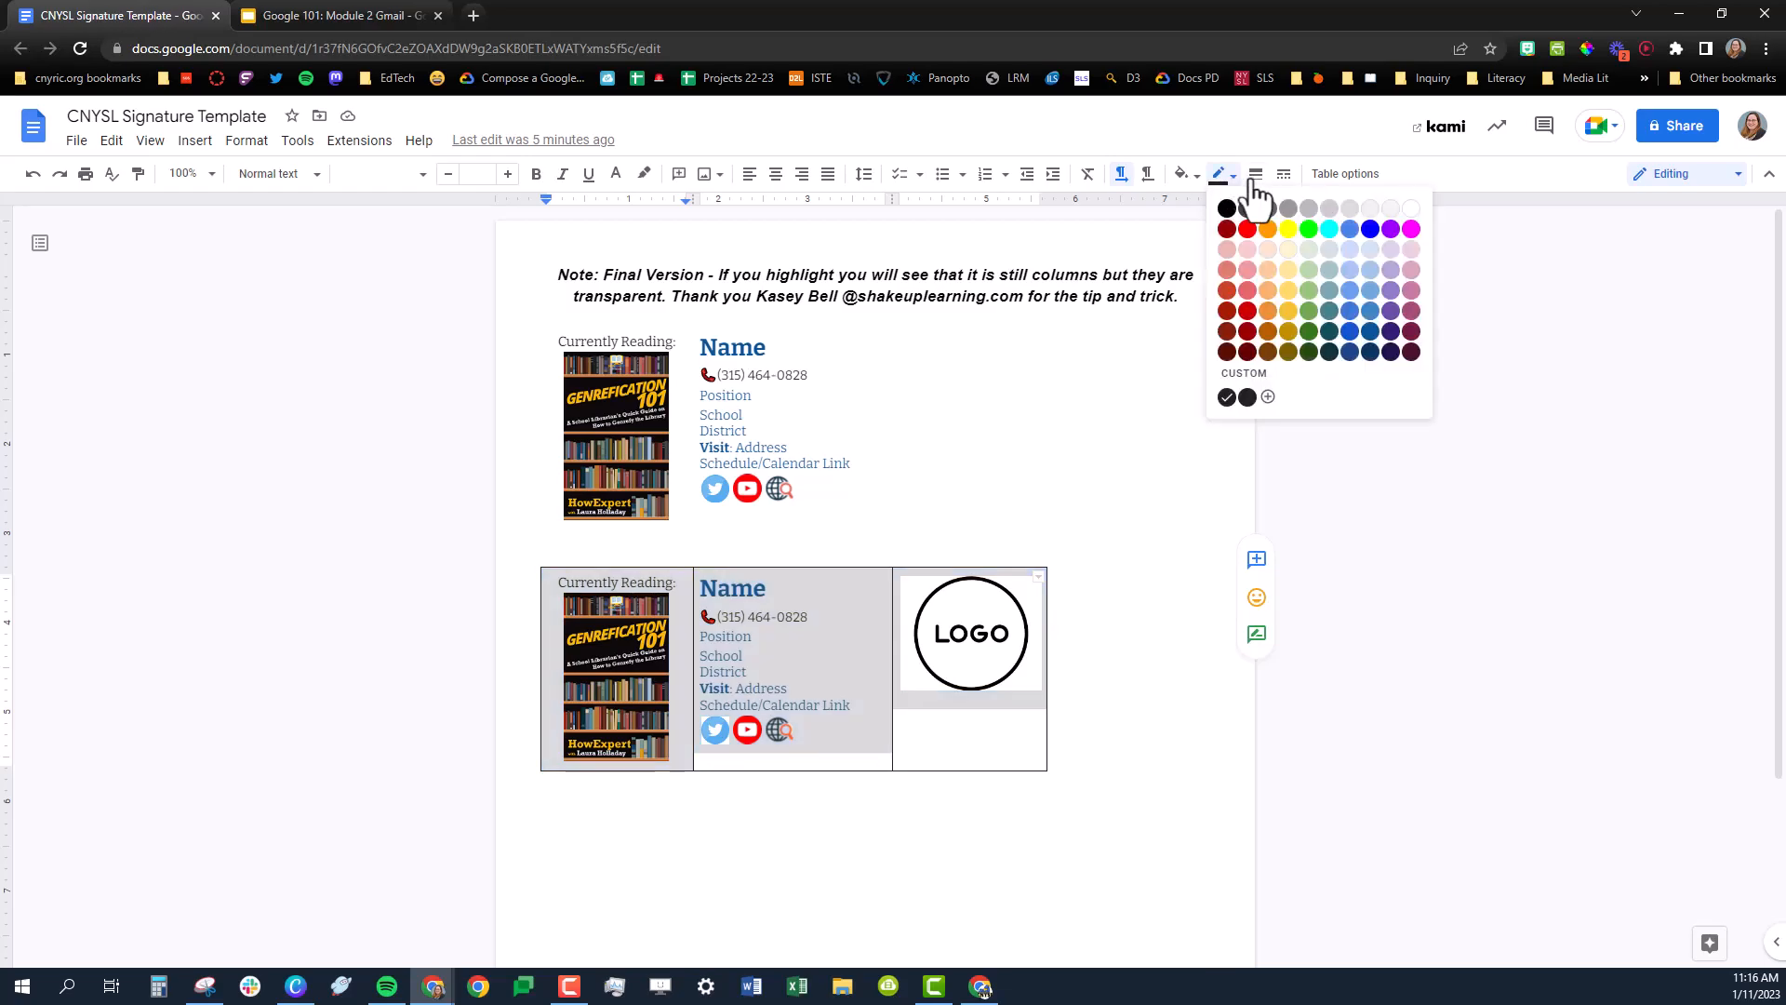
pyautogui.click(1411, 207)
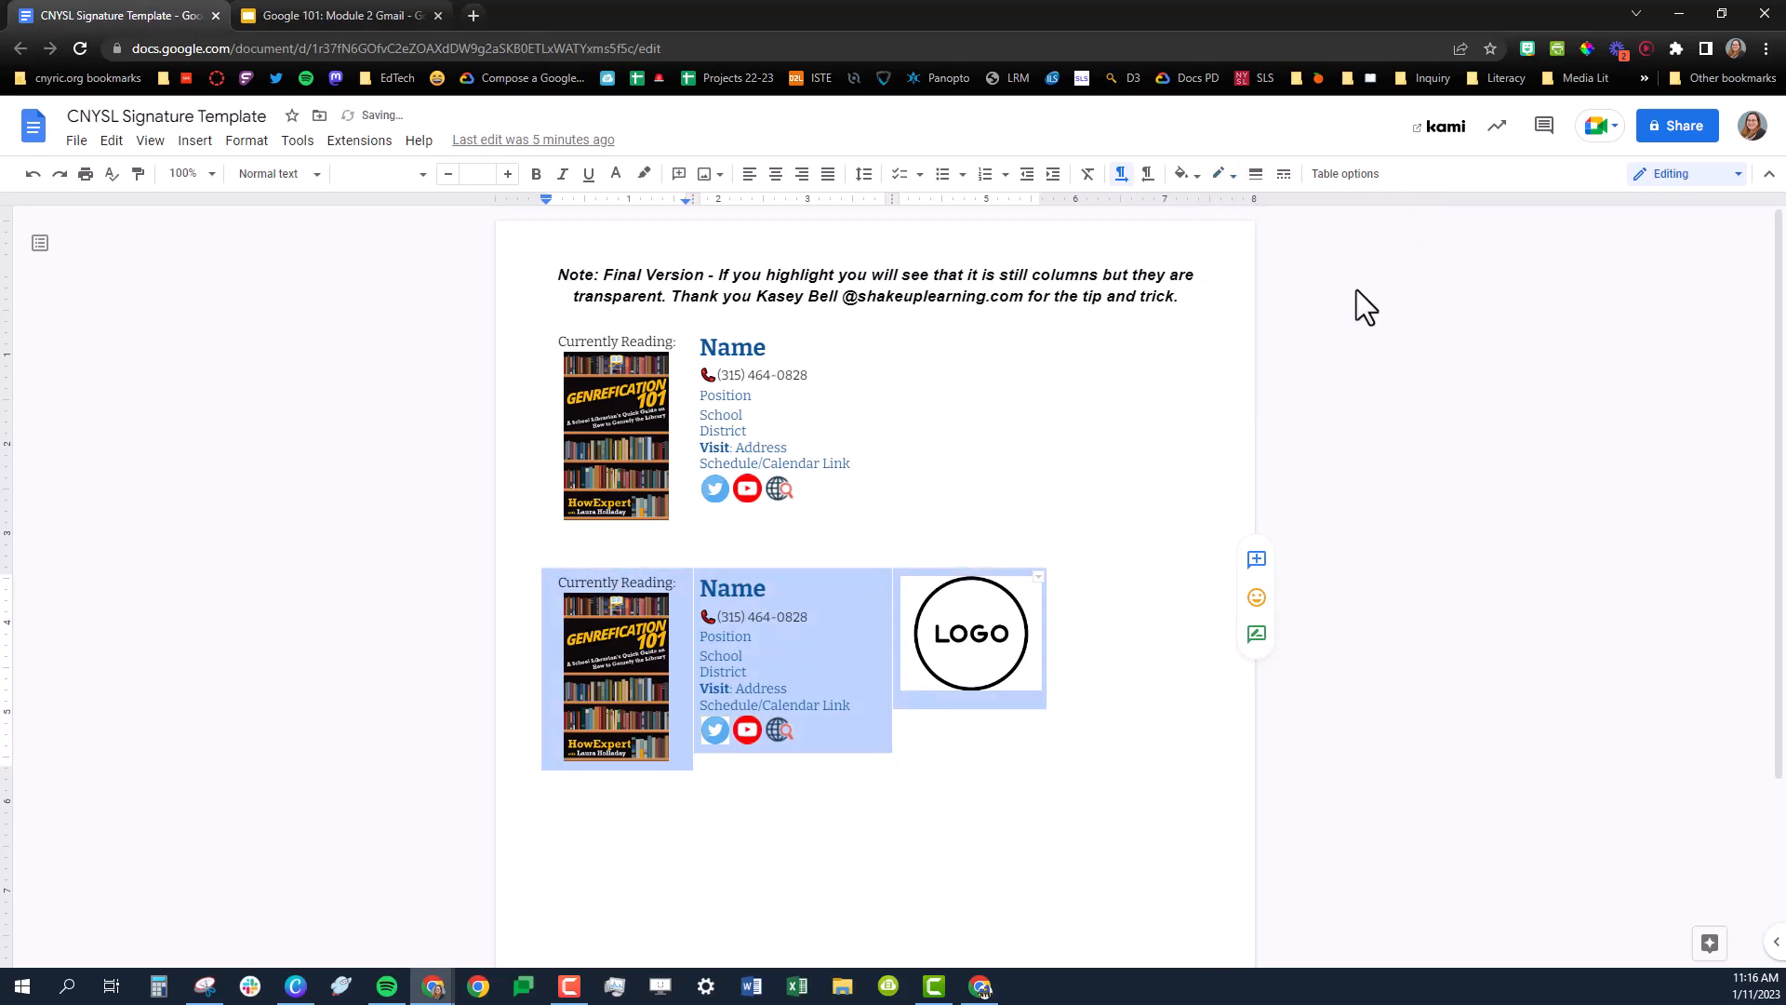
pyautogui.click(1020, 808)
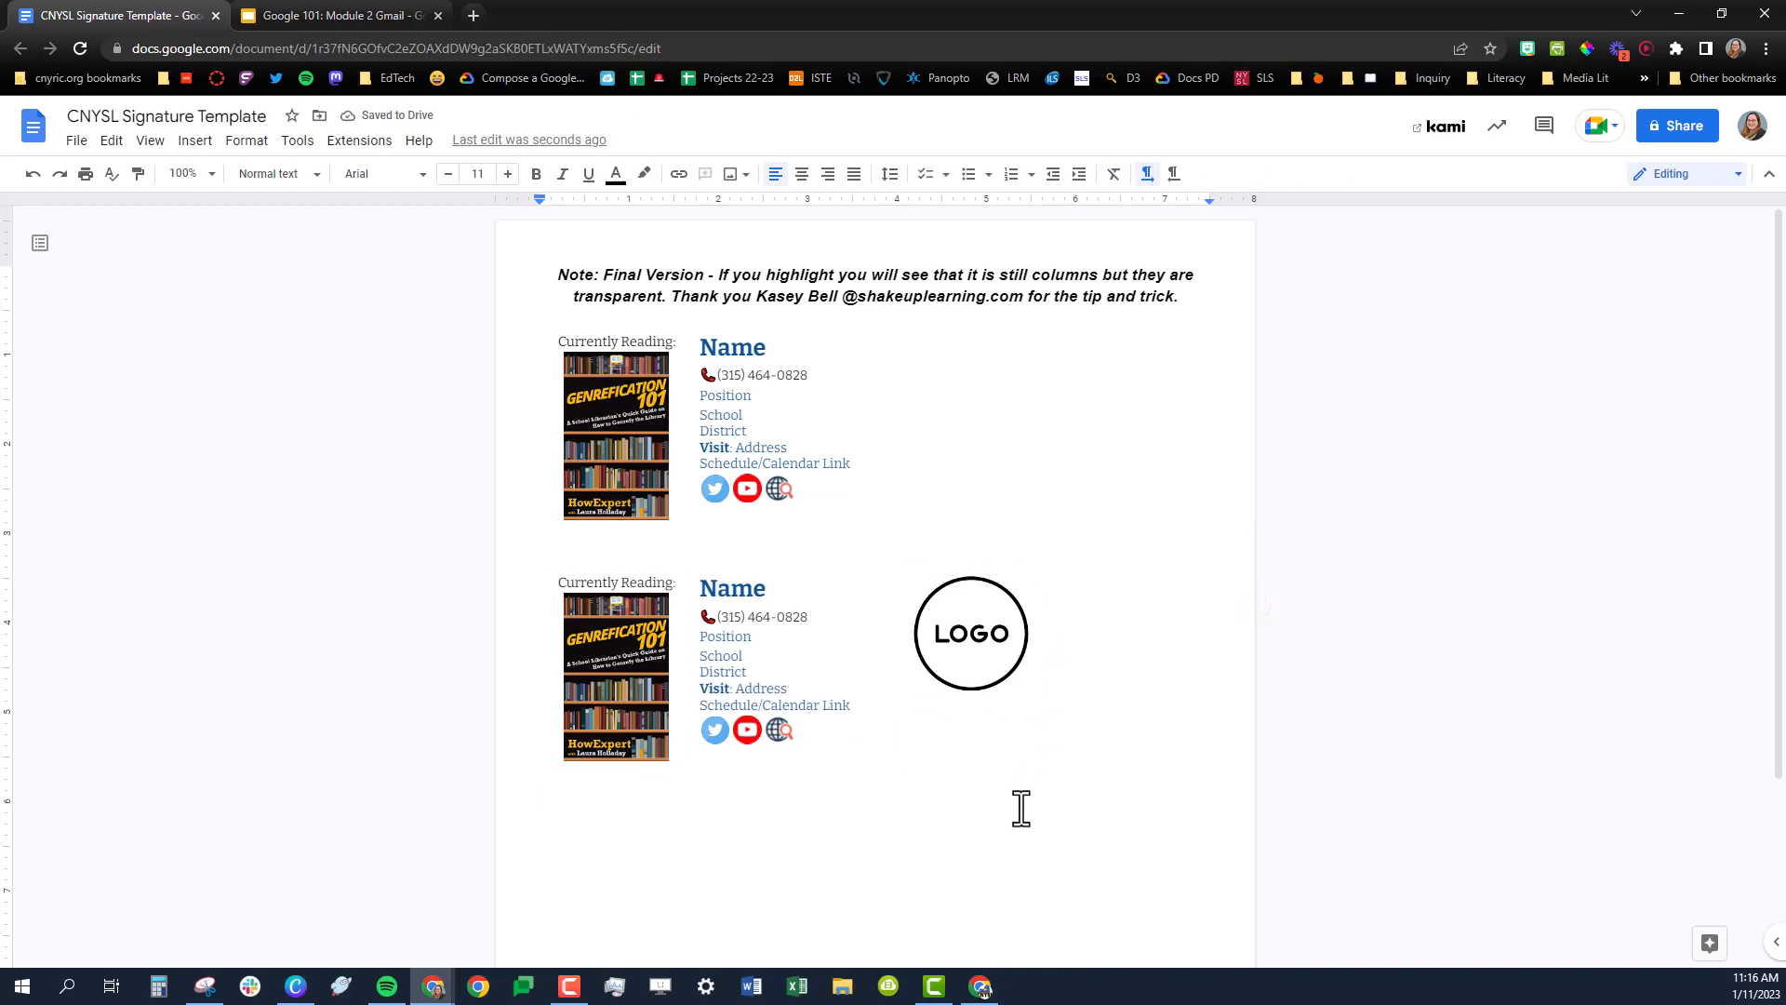
pyautogui.hotkey('ctrl', 'z')
pyautogui.click(814, 819)
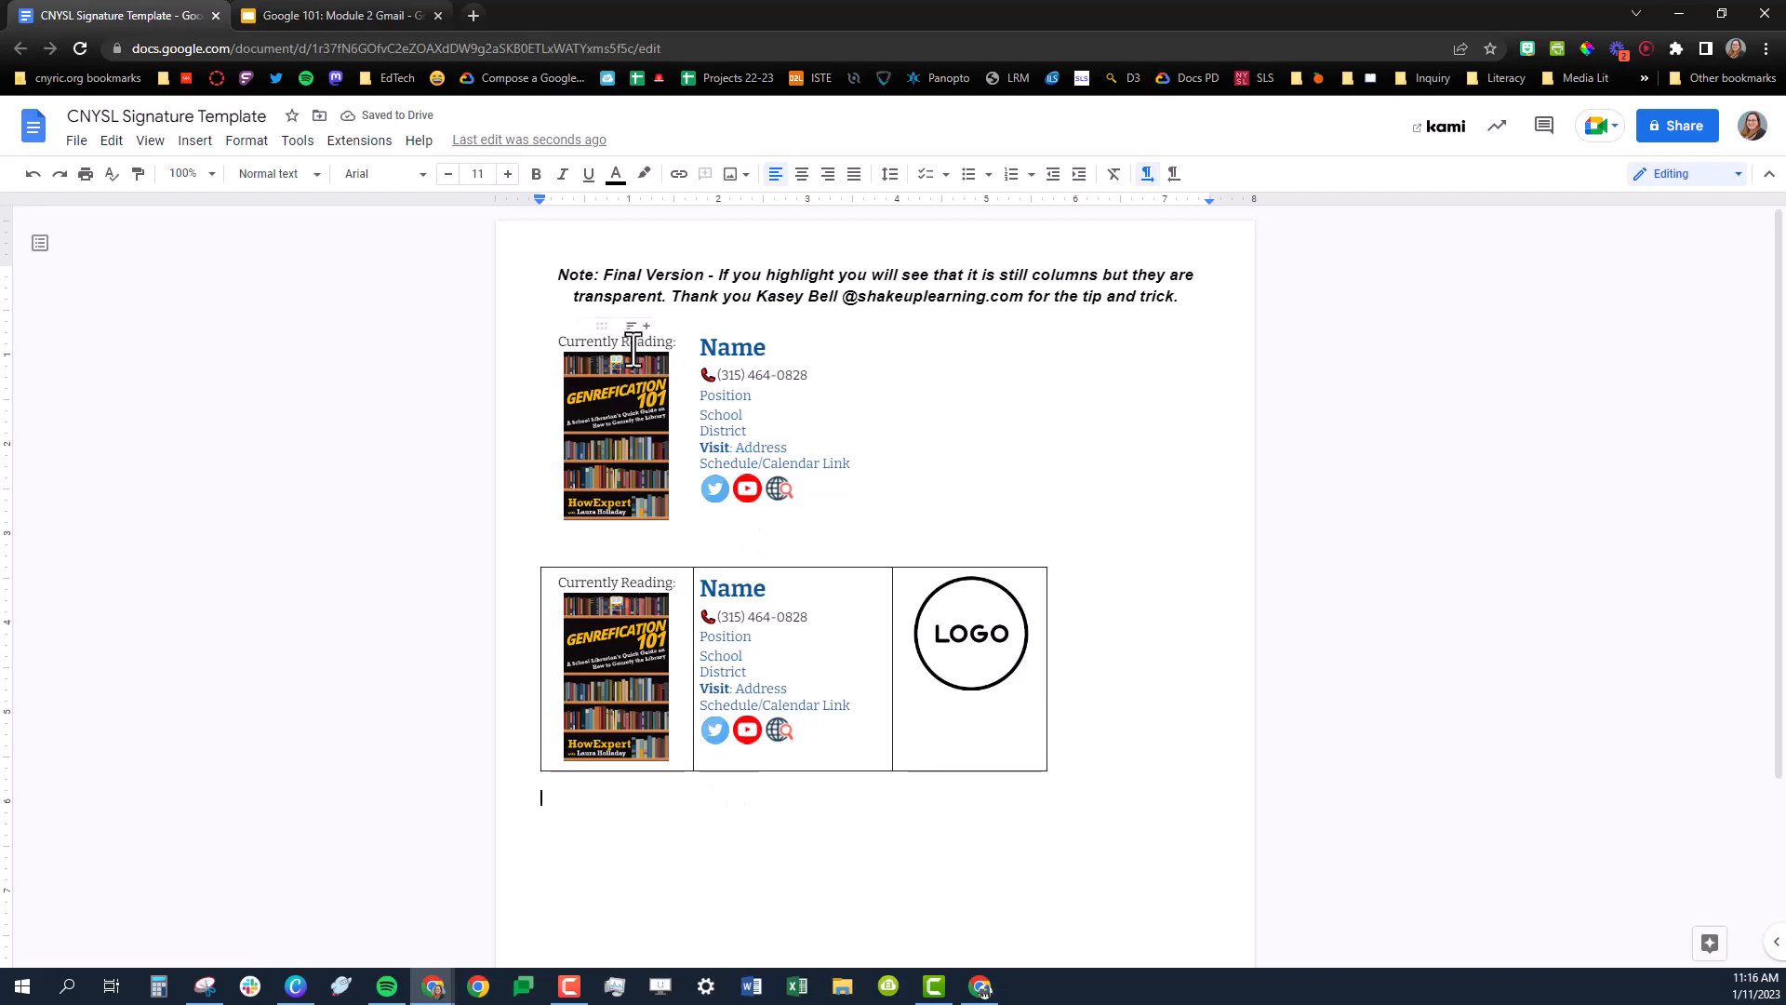
pyautogui.click(618, 420)
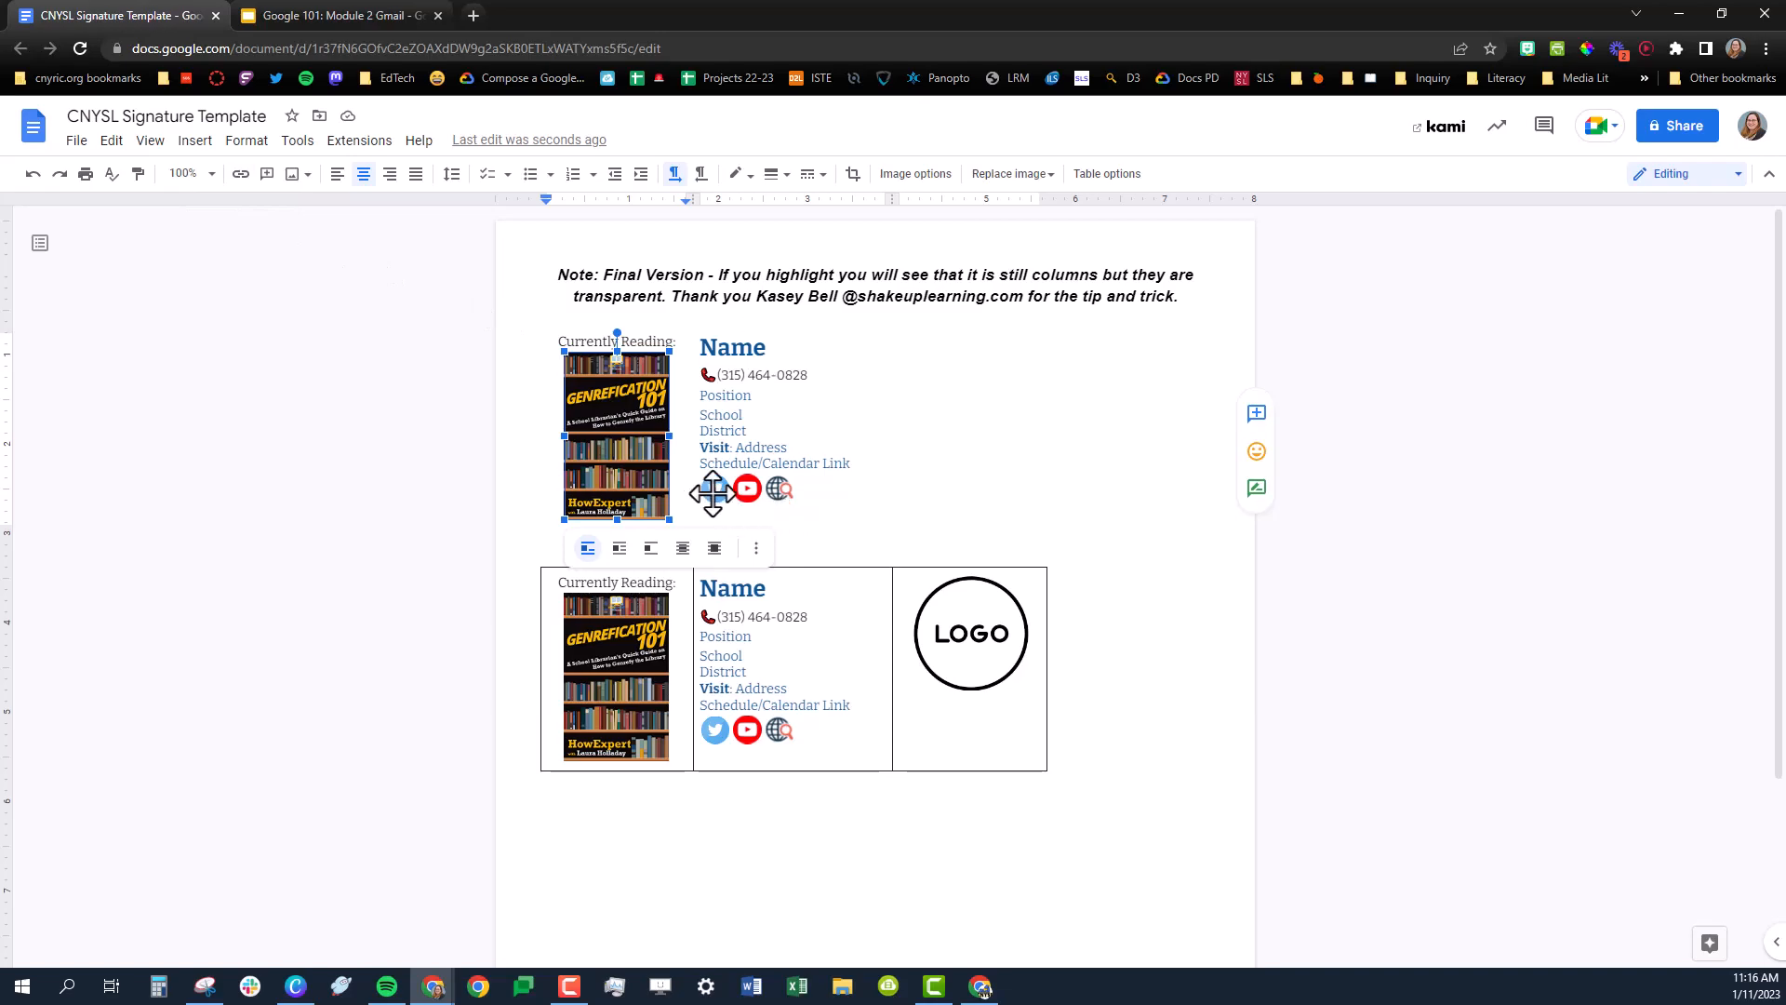
pyautogui.click(780, 489)
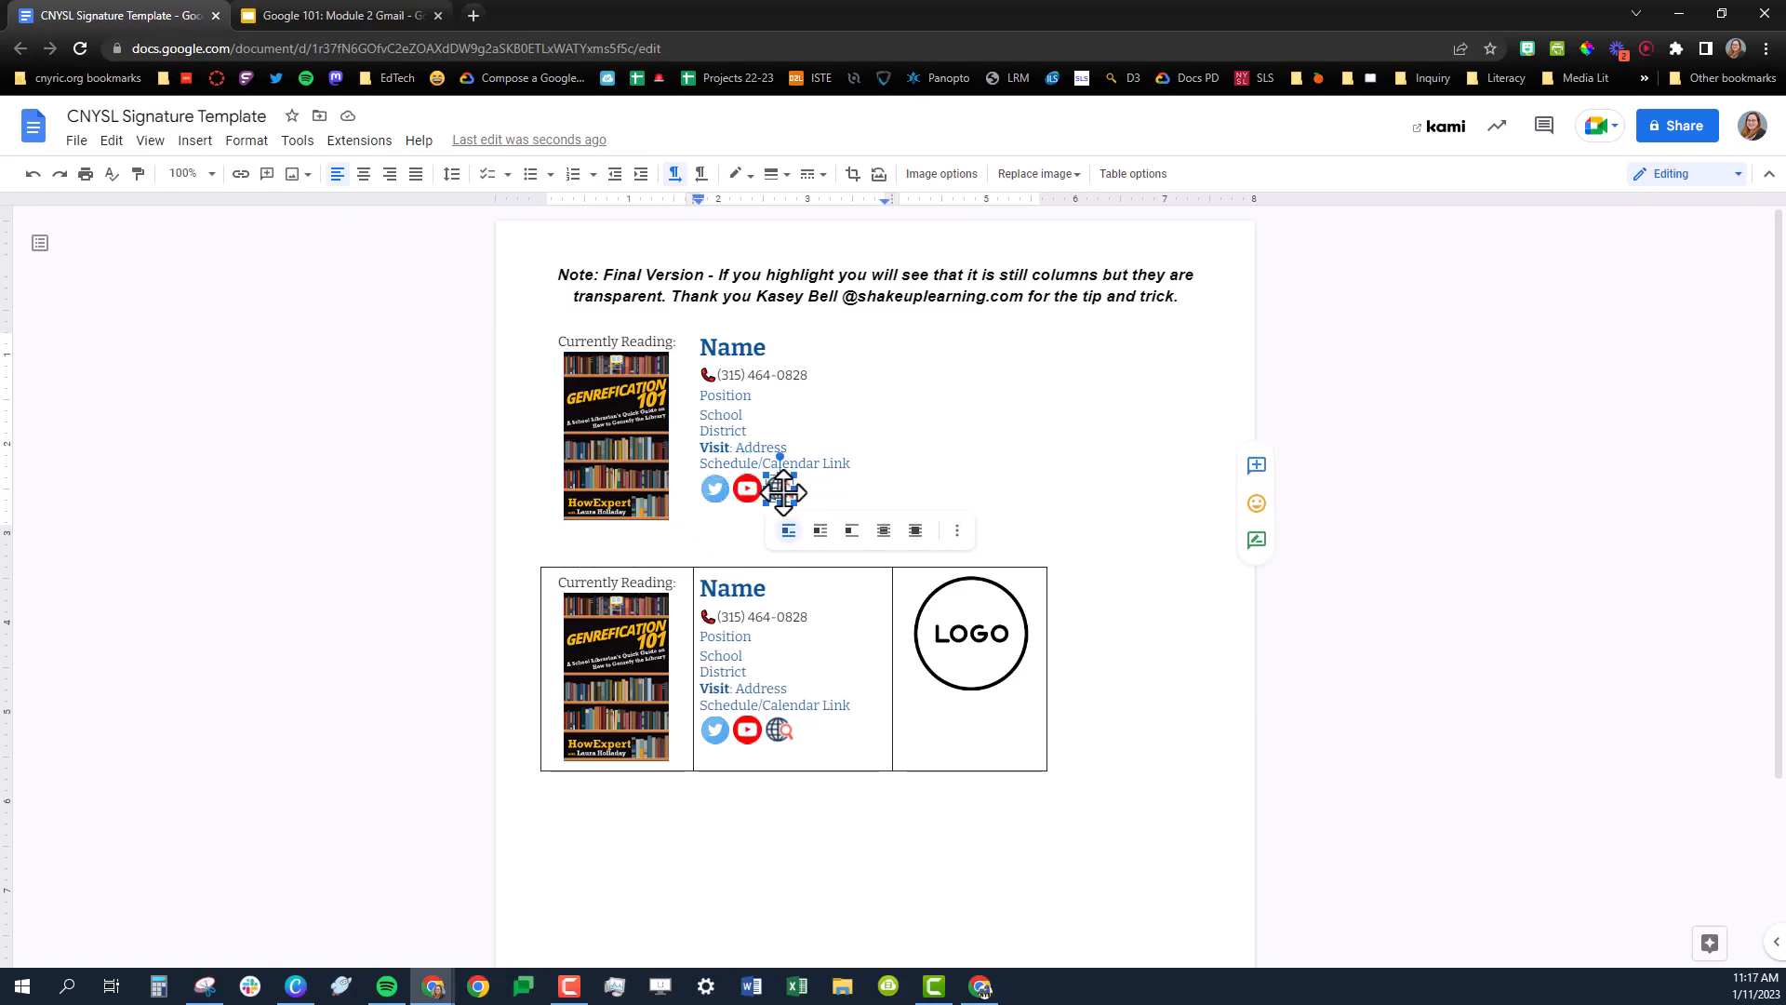
pyautogui.click(811, 464)
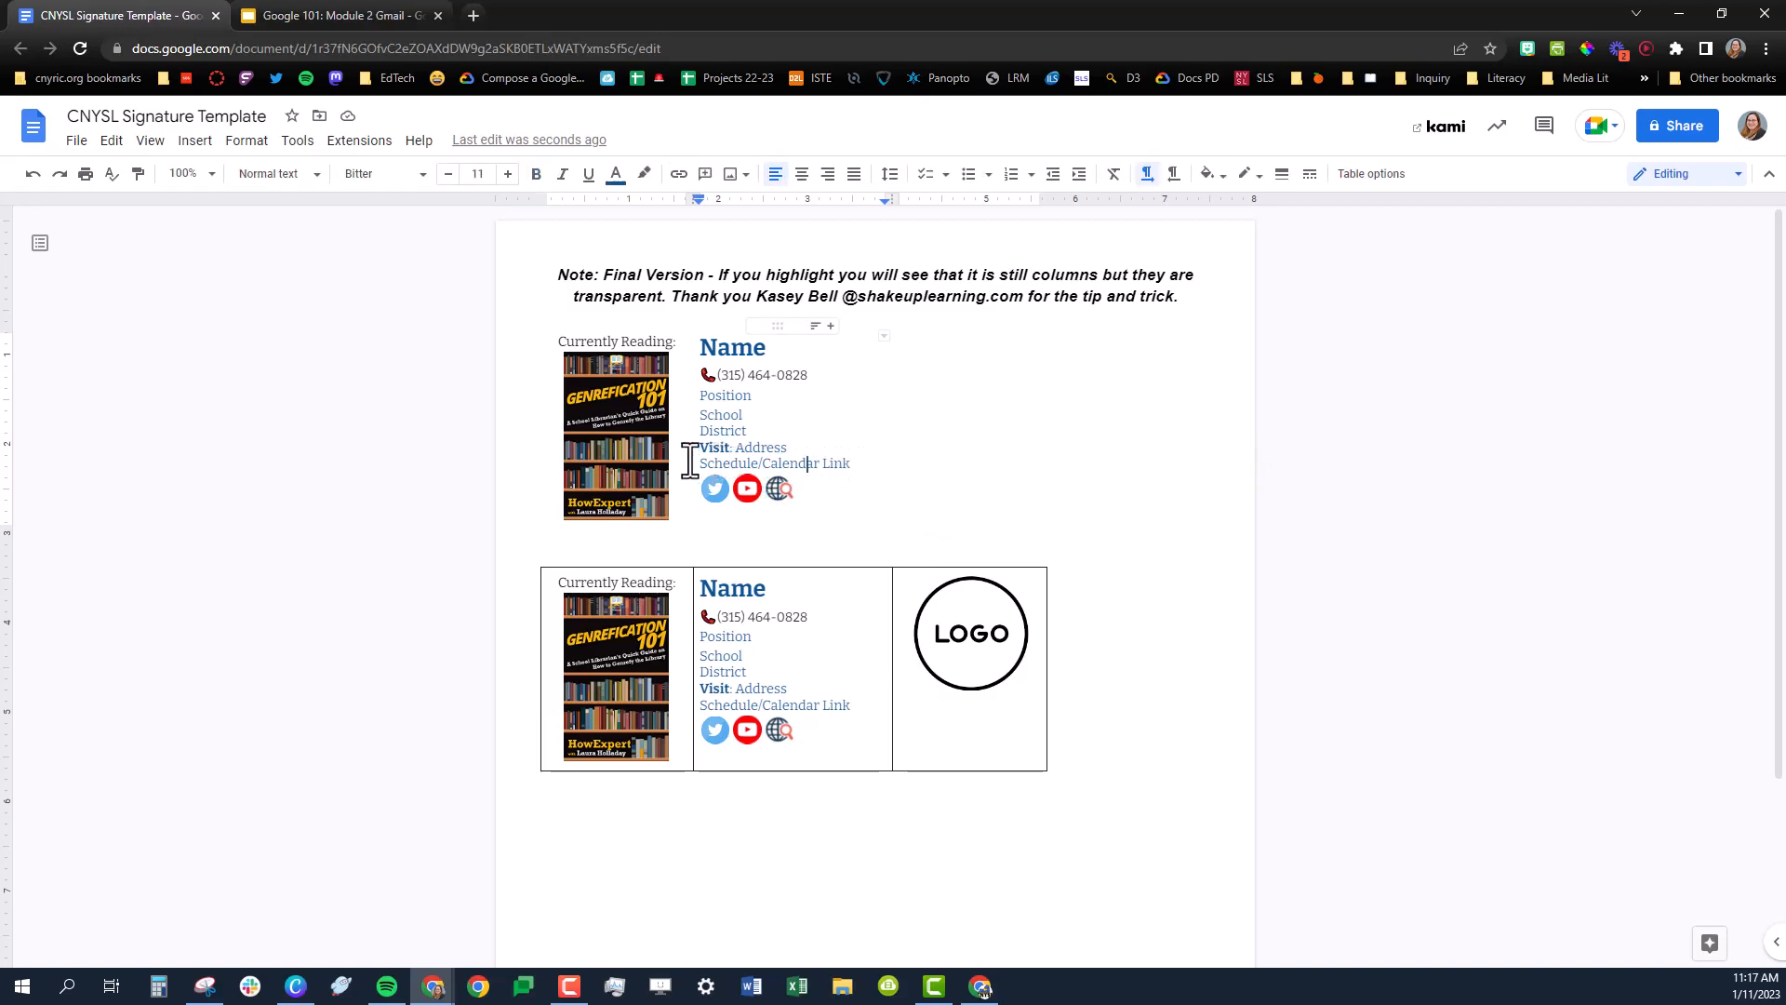
# Step: Copy the upper borderless signature table from the document into the Default signature in Gmail and check the pasted content
pyautogui.moveTo(552, 345); pyautogui.dragTo(957, 458)
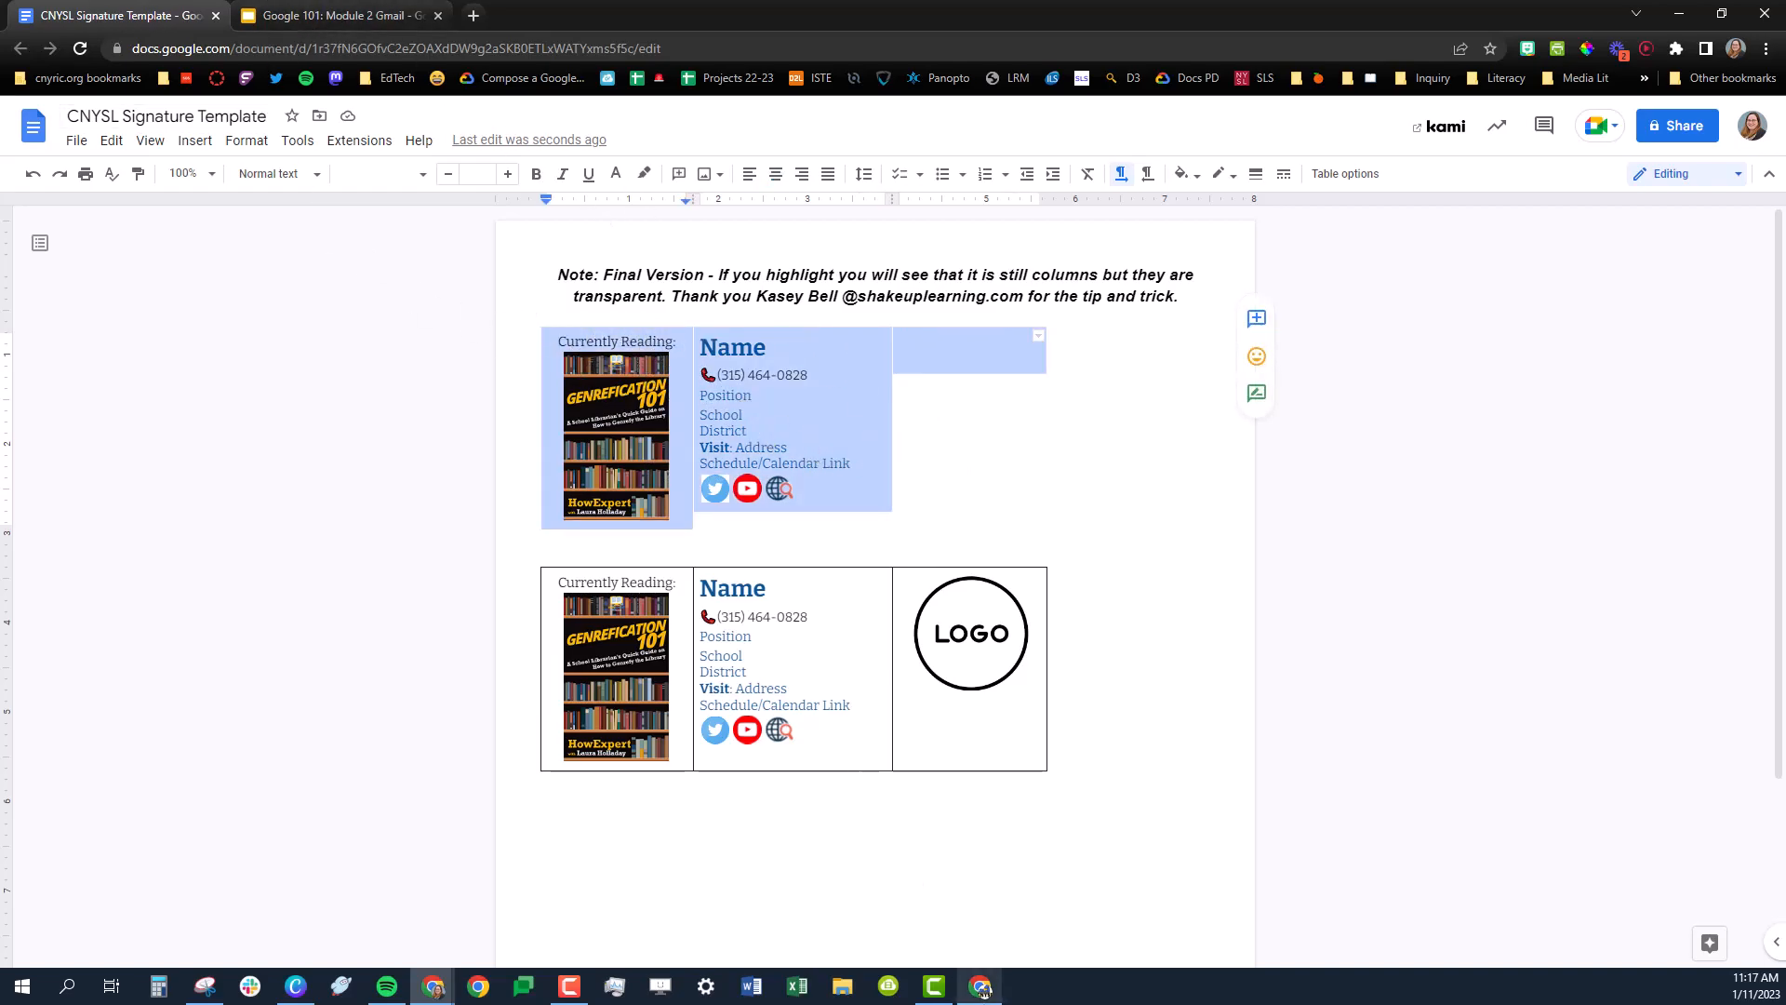
pyautogui.click(982, 988)
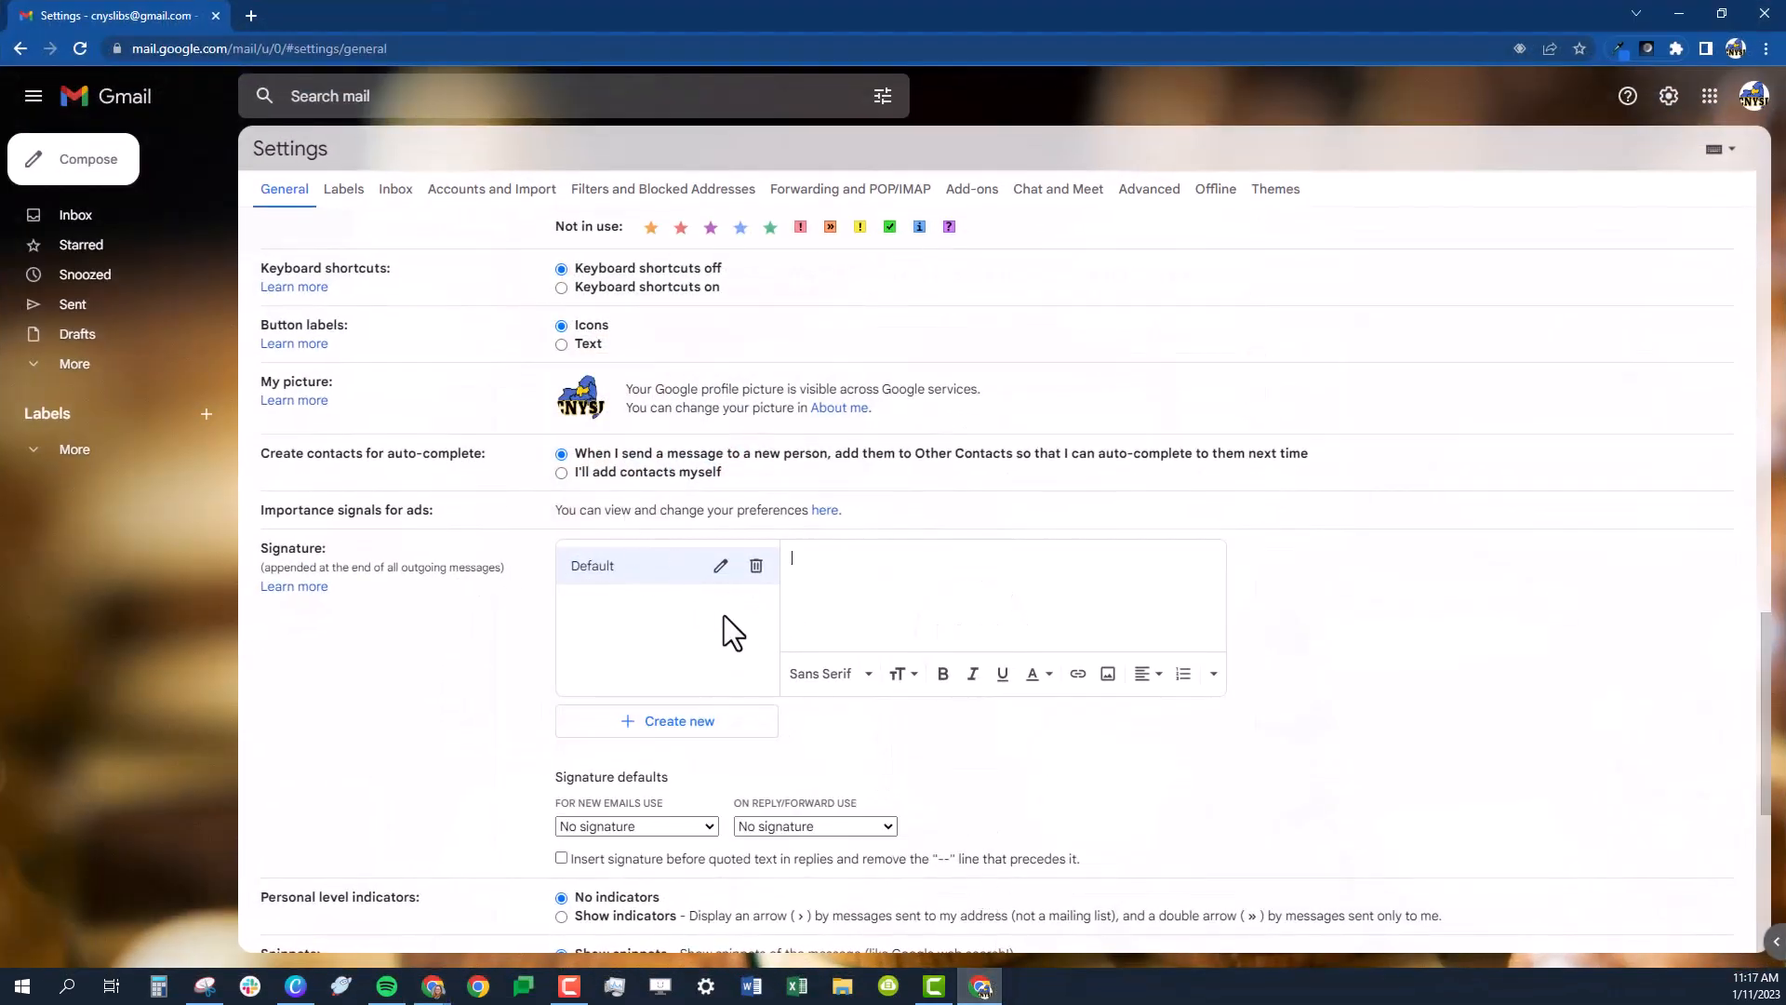
pyautogui.click(829, 583)
pyautogui.hotkey('ctrl', 'v')
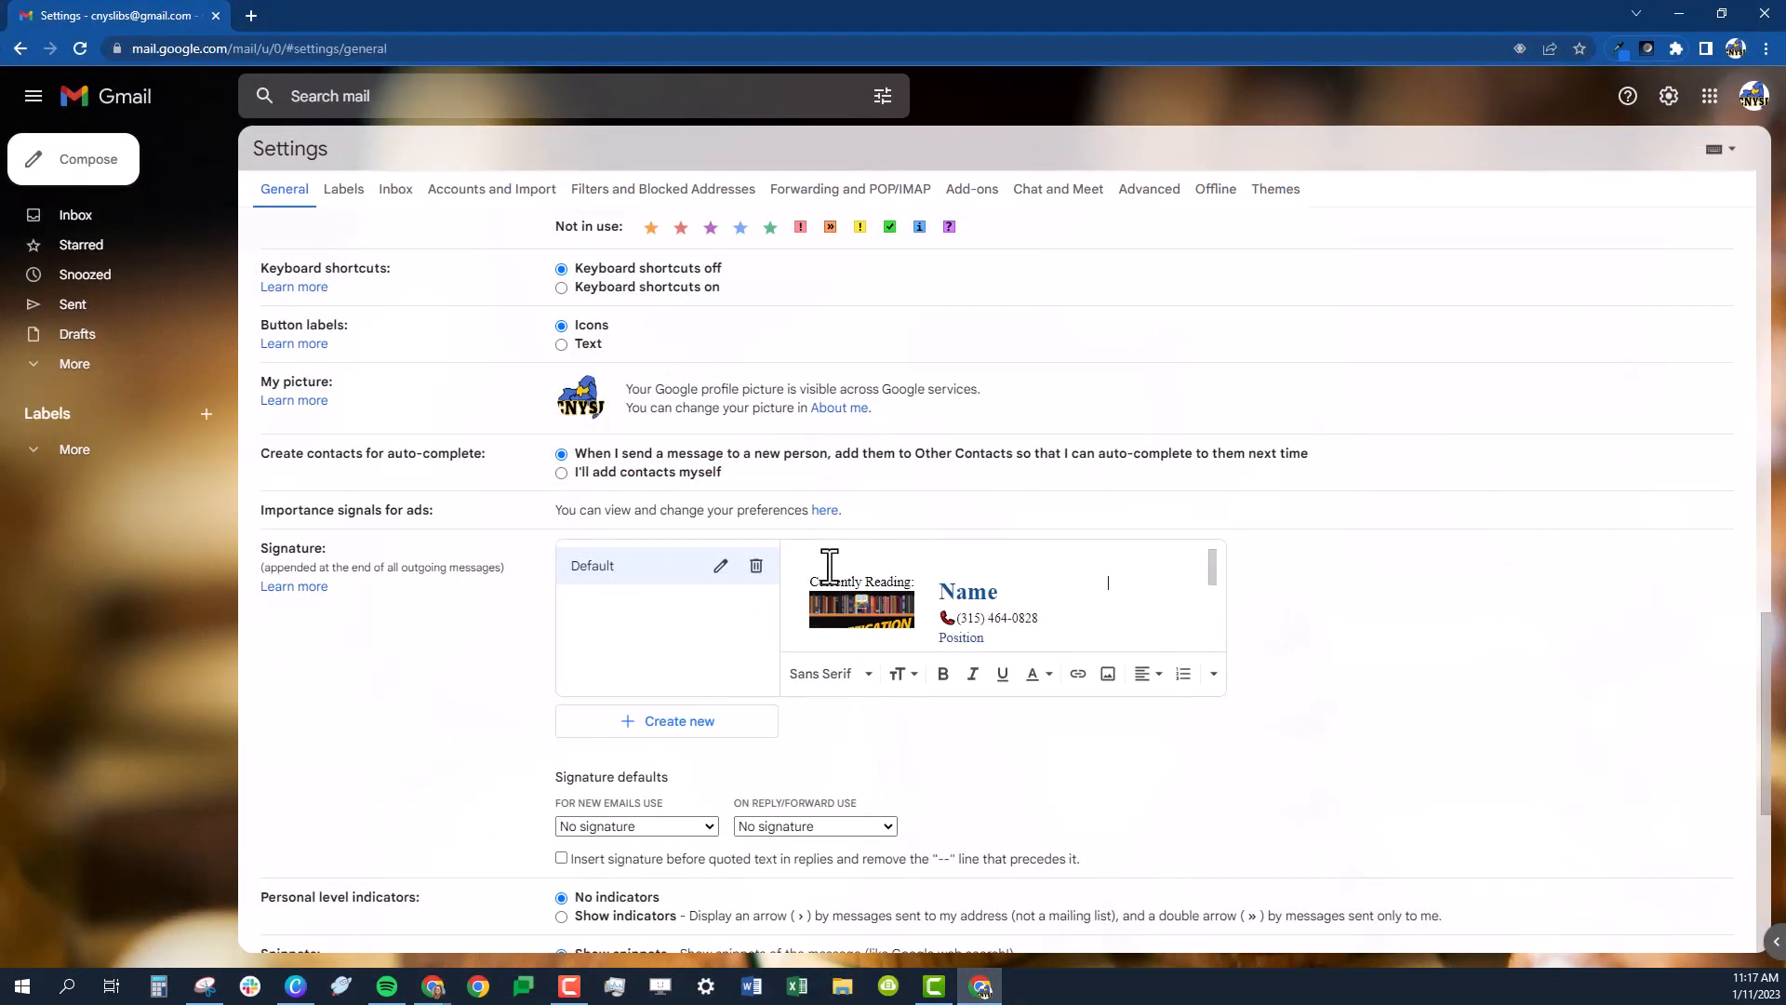
pyautogui.scroll(-5, 937, 600)
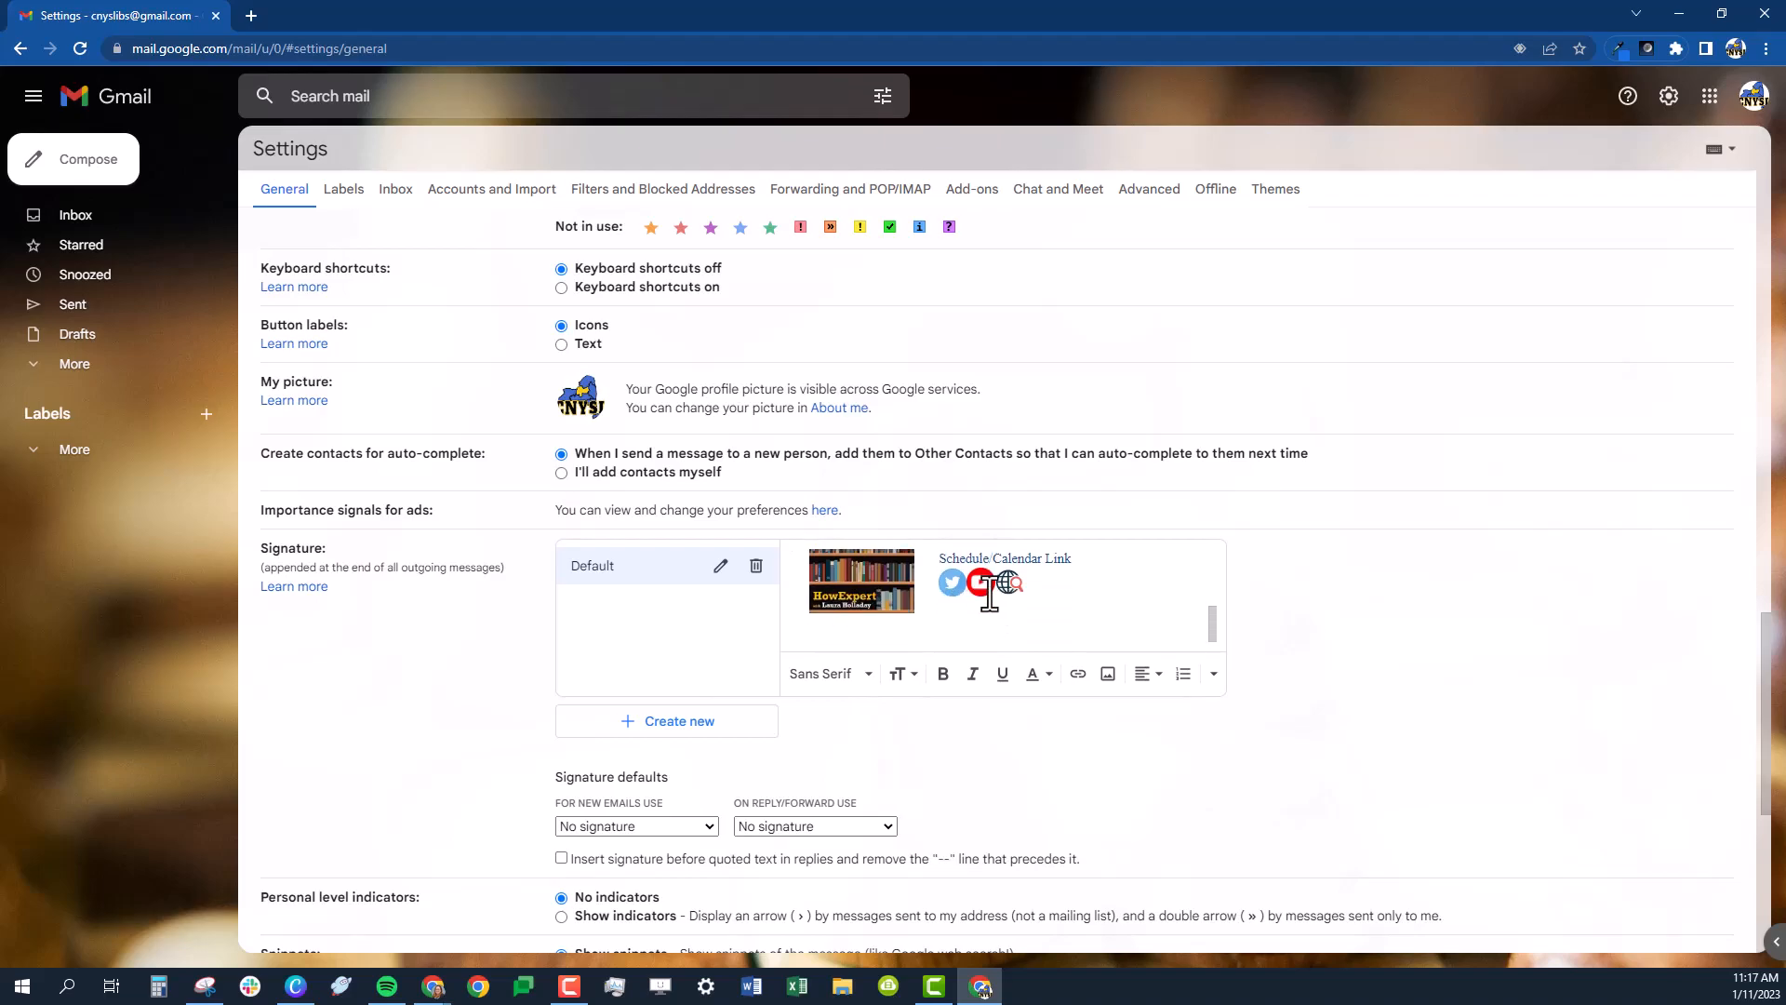
pyautogui.scroll(2, 1094, 611)
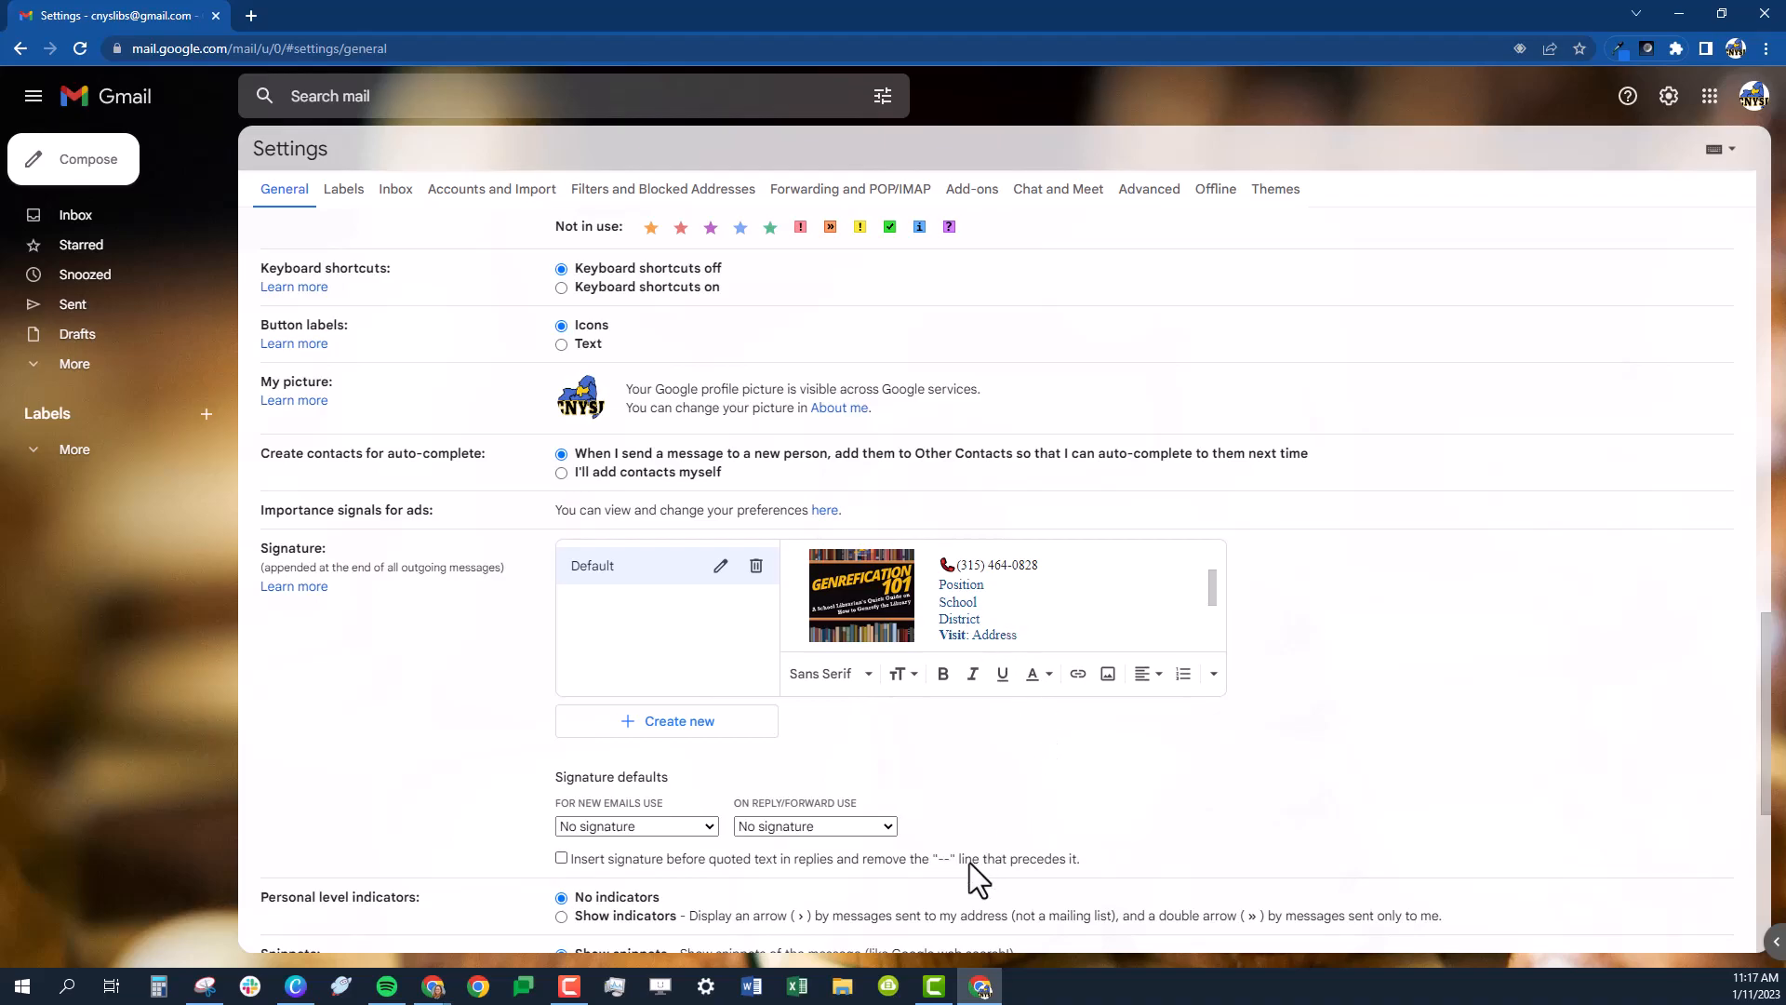
# Step: Save the changed Gmail settings with the new signature
pyautogui.click(1677, 10)
pyautogui.click(982, 989)
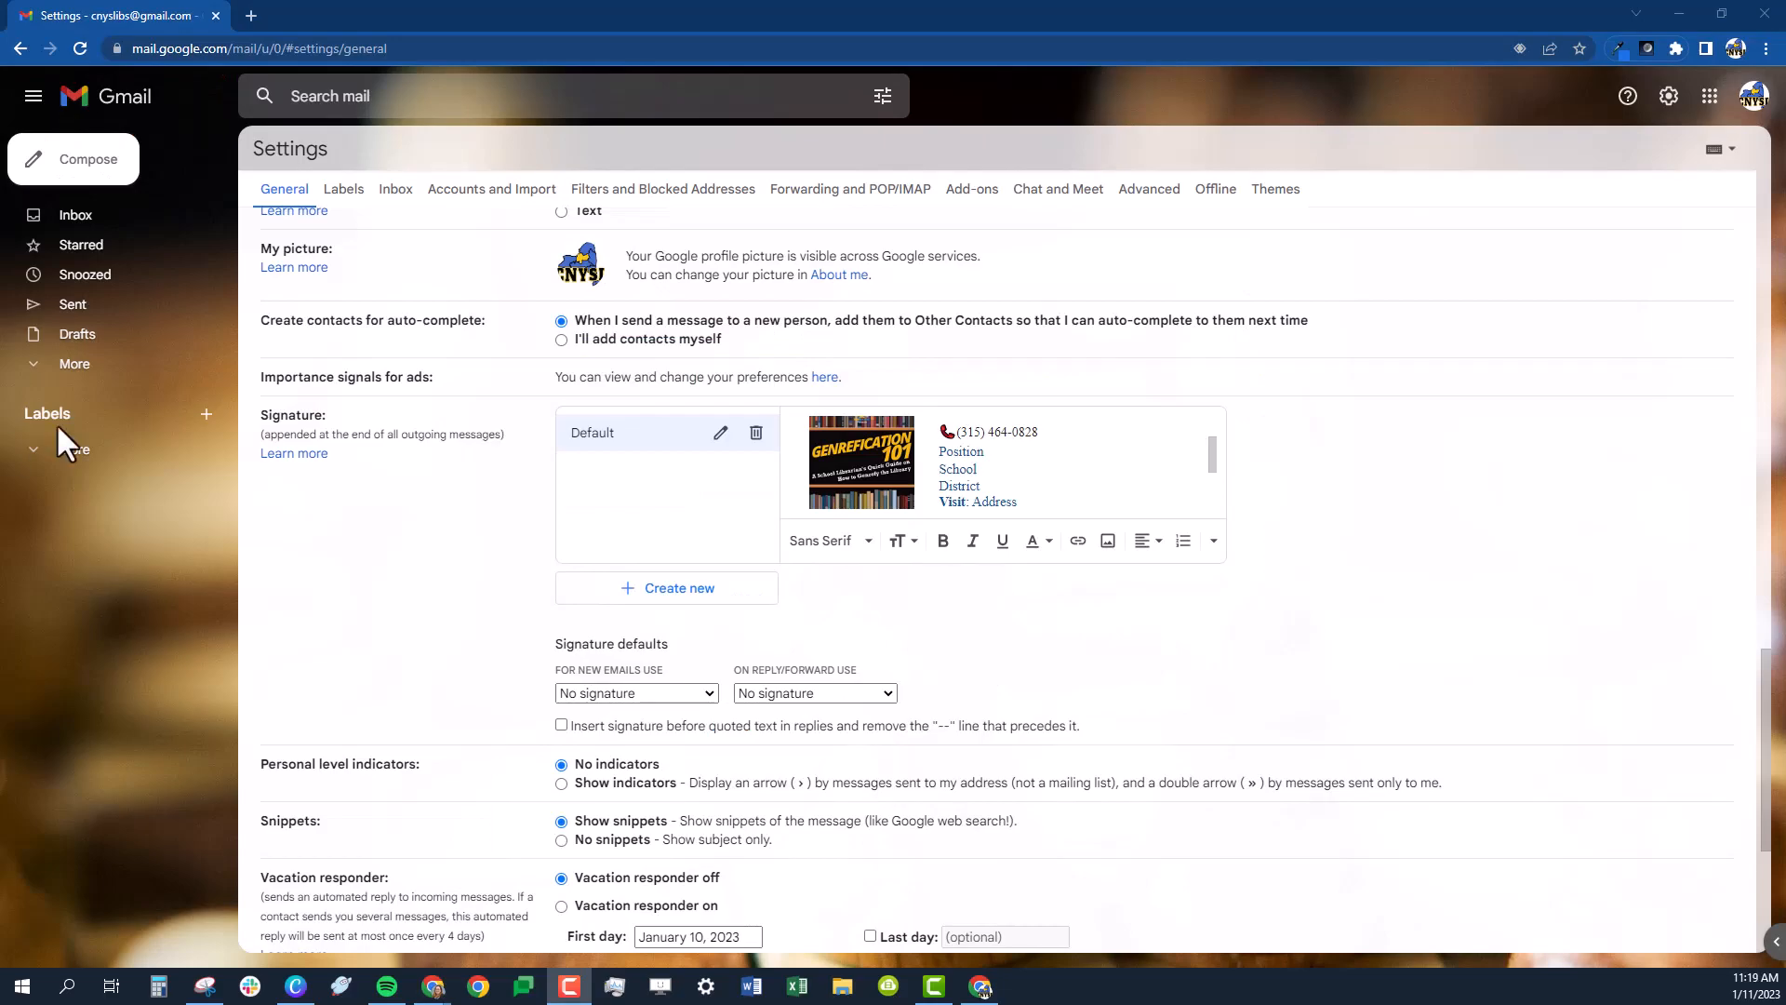
pyautogui.scroll(-4, 789, 572)
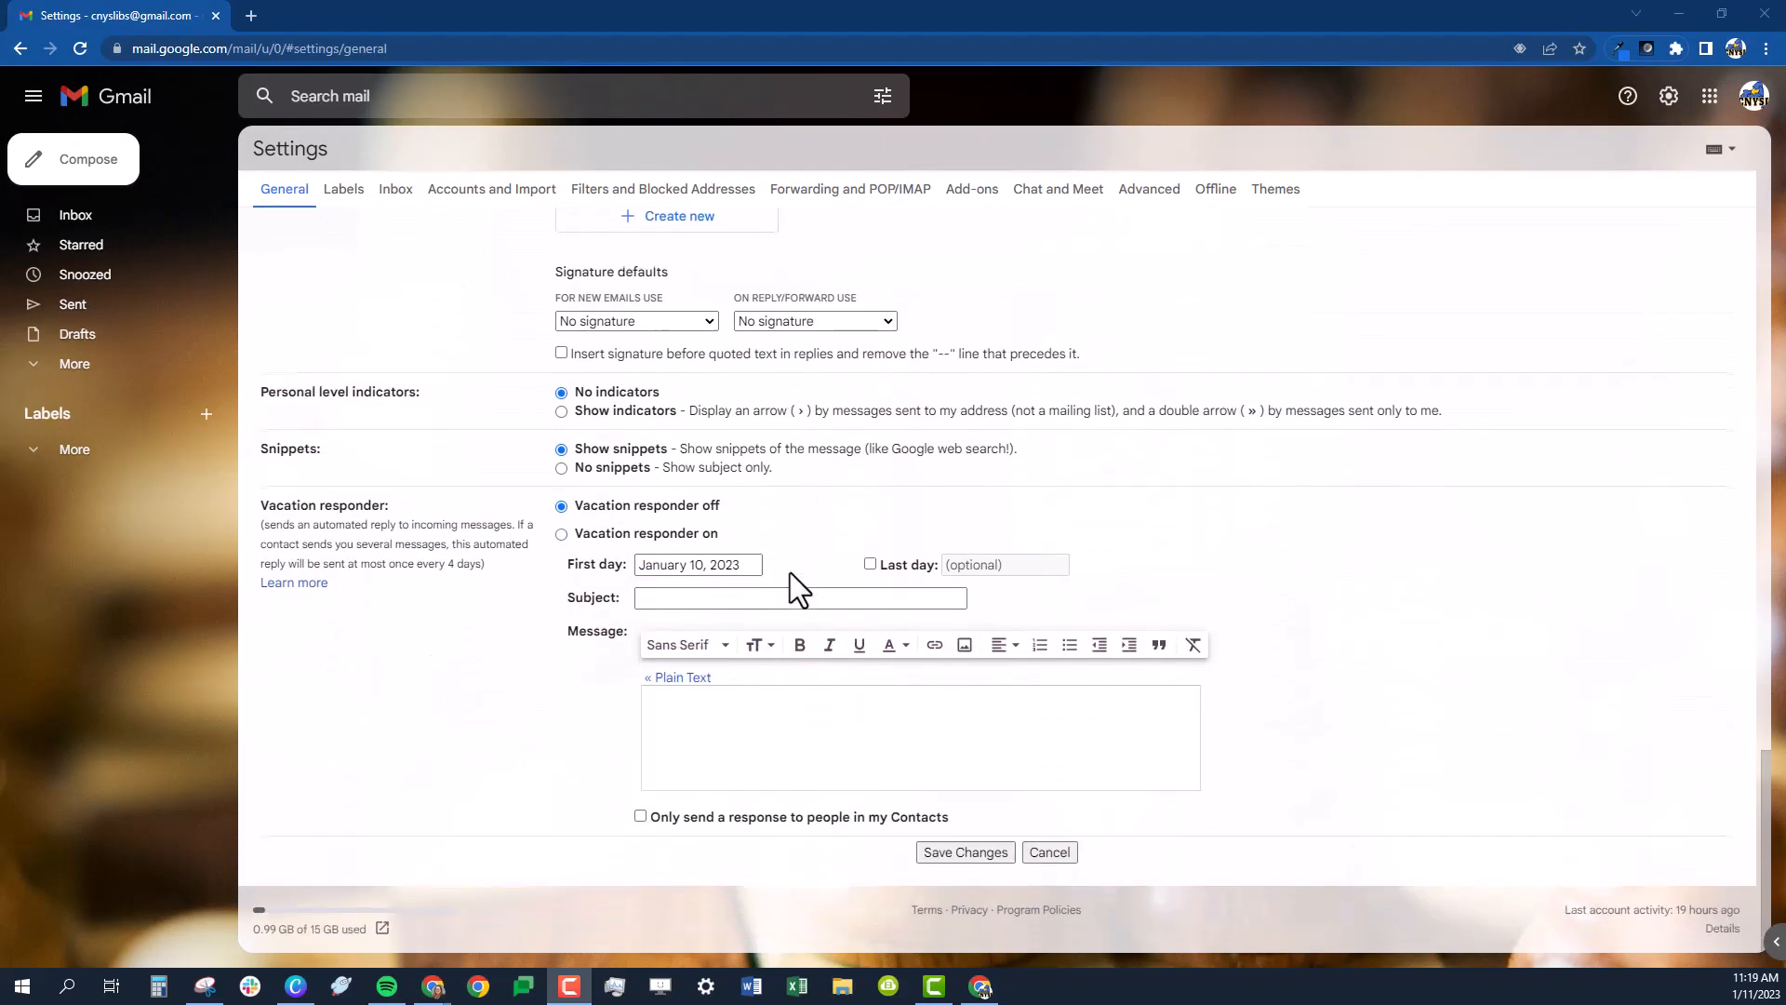
pyautogui.click(990, 855)
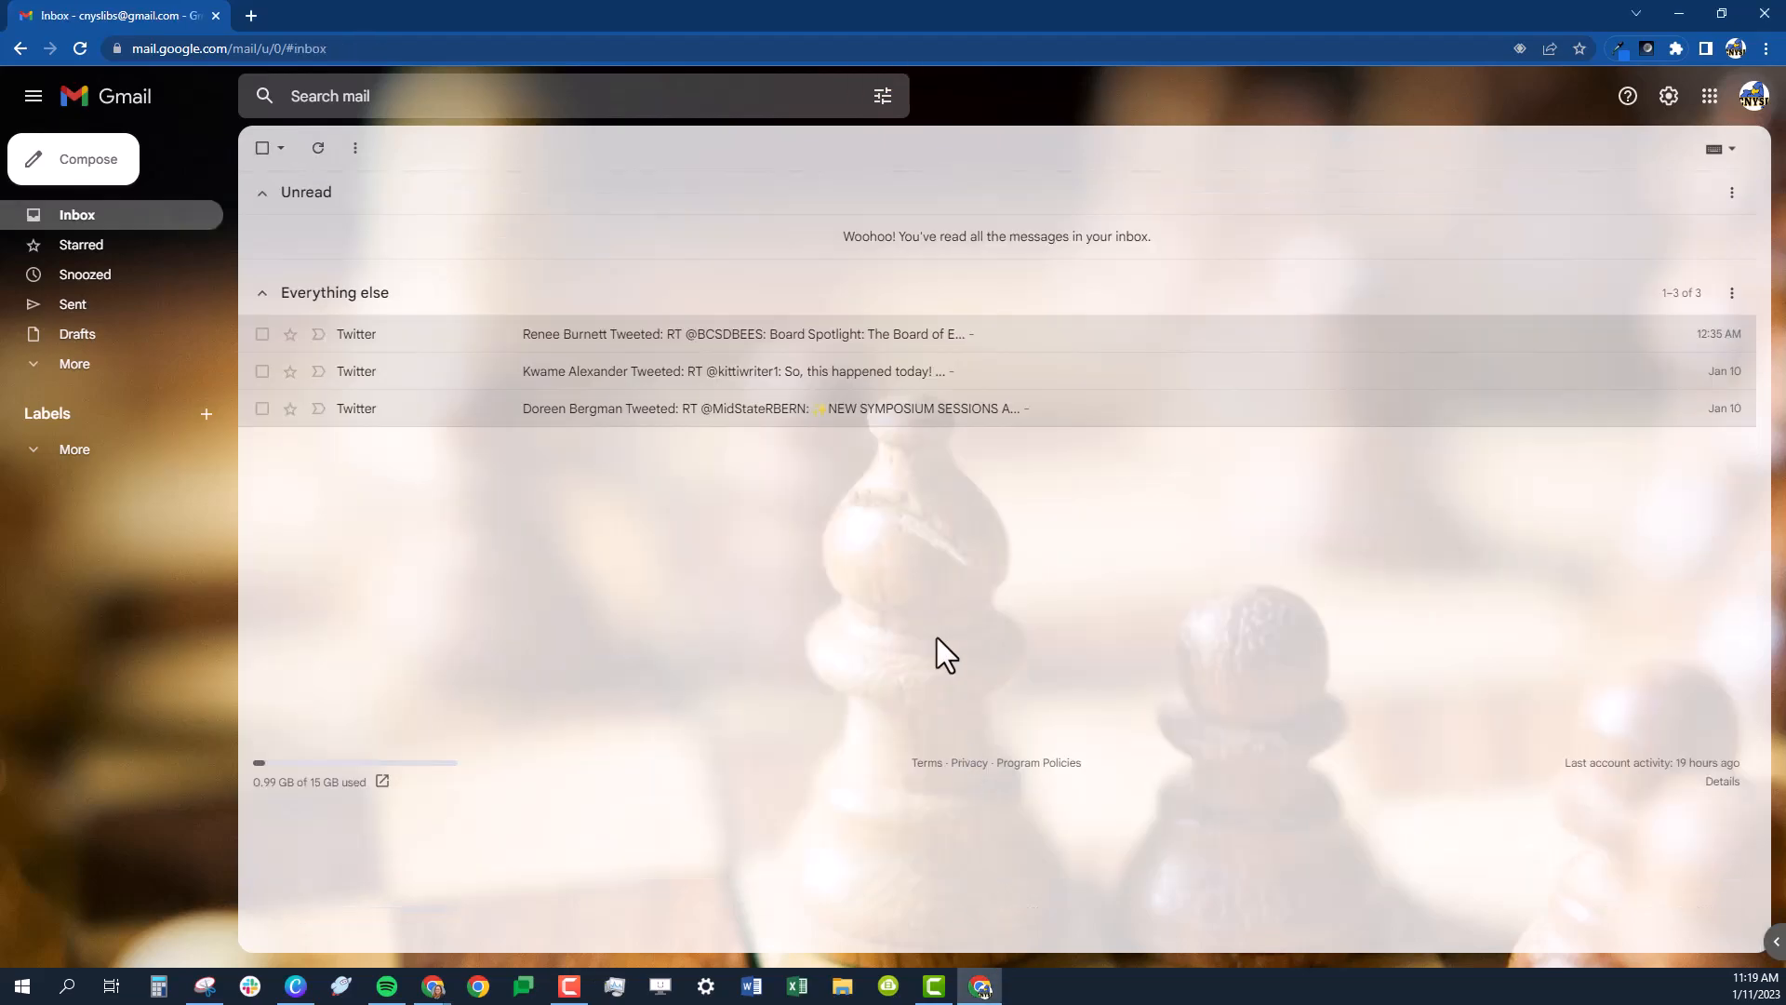
# Step: Compose a new message and insert the Default signature into it
pyautogui.click(102, 175)
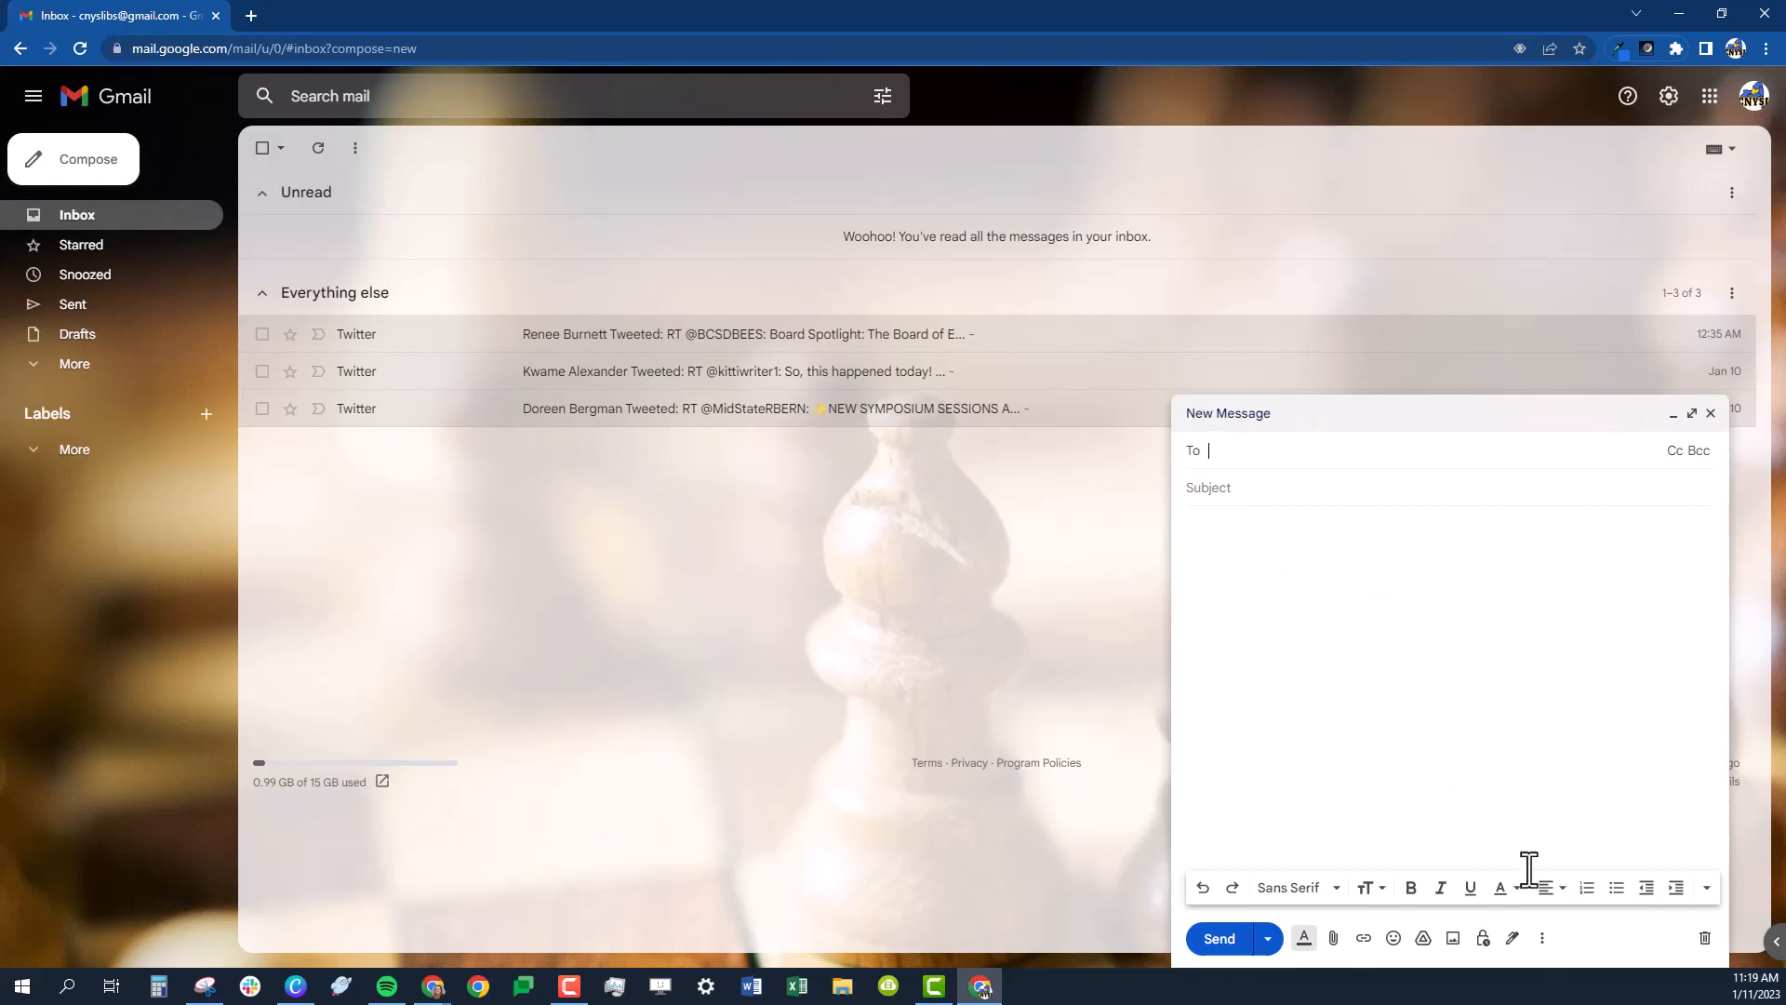
pyautogui.click(1512, 938)
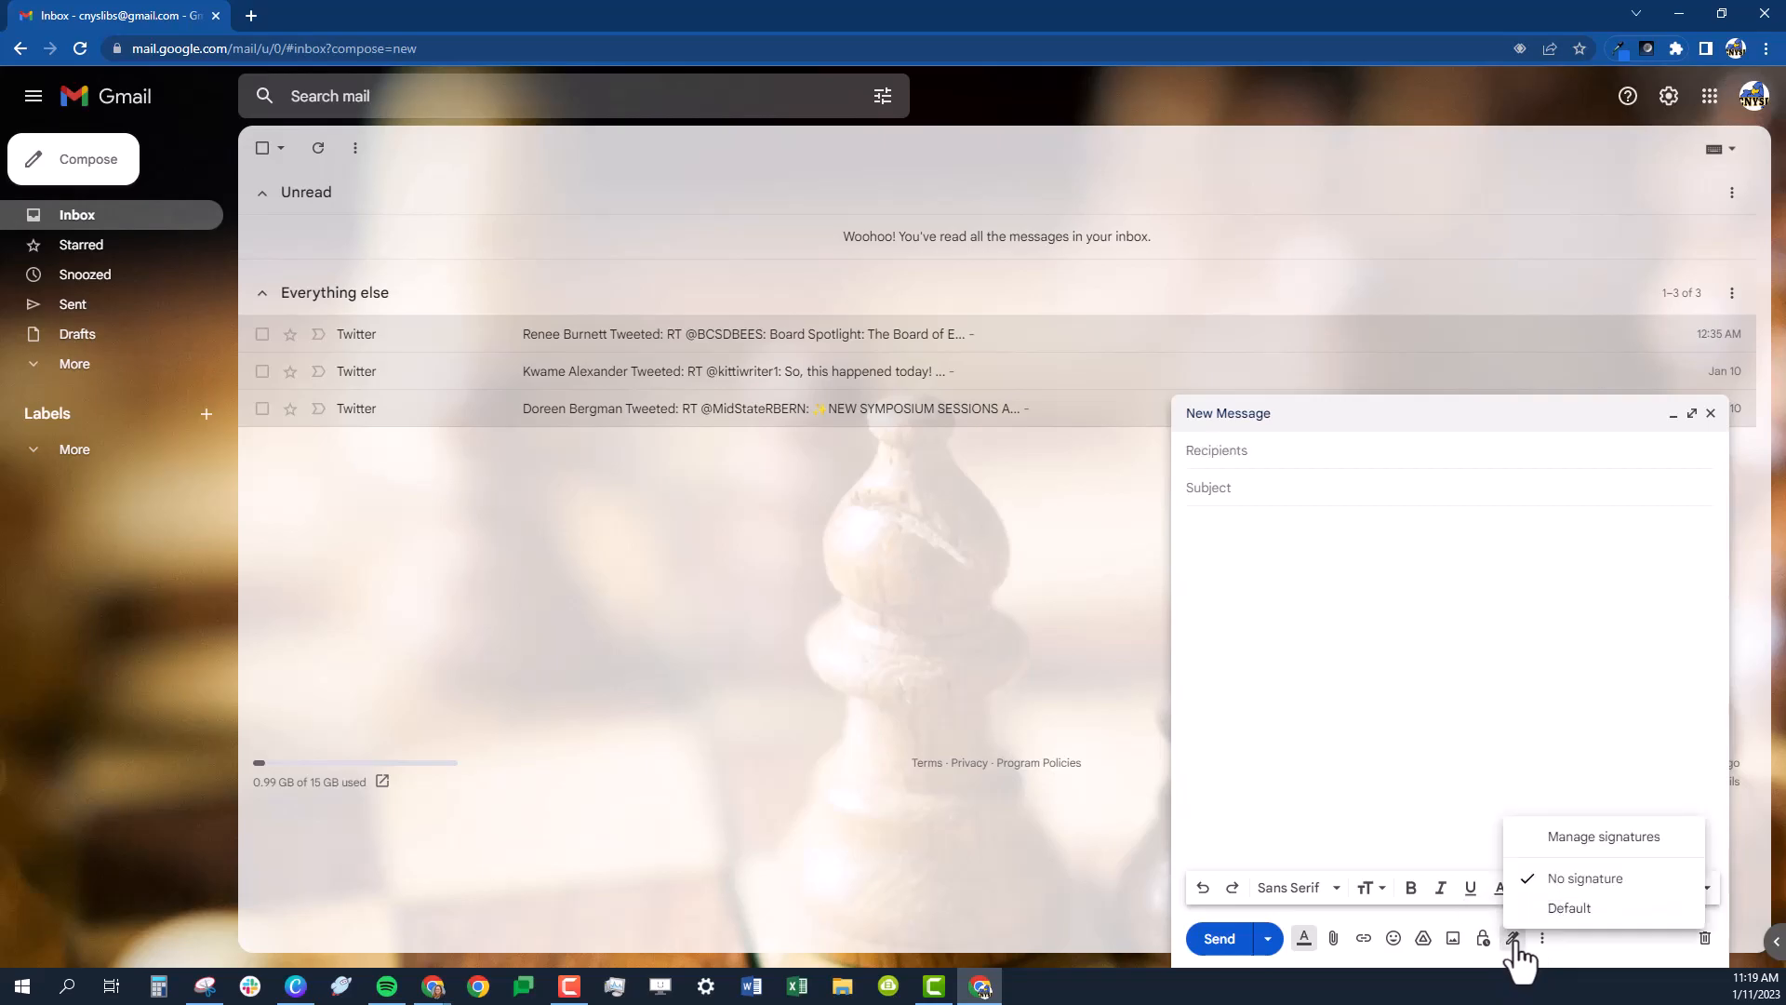
pyautogui.click(1550, 910)
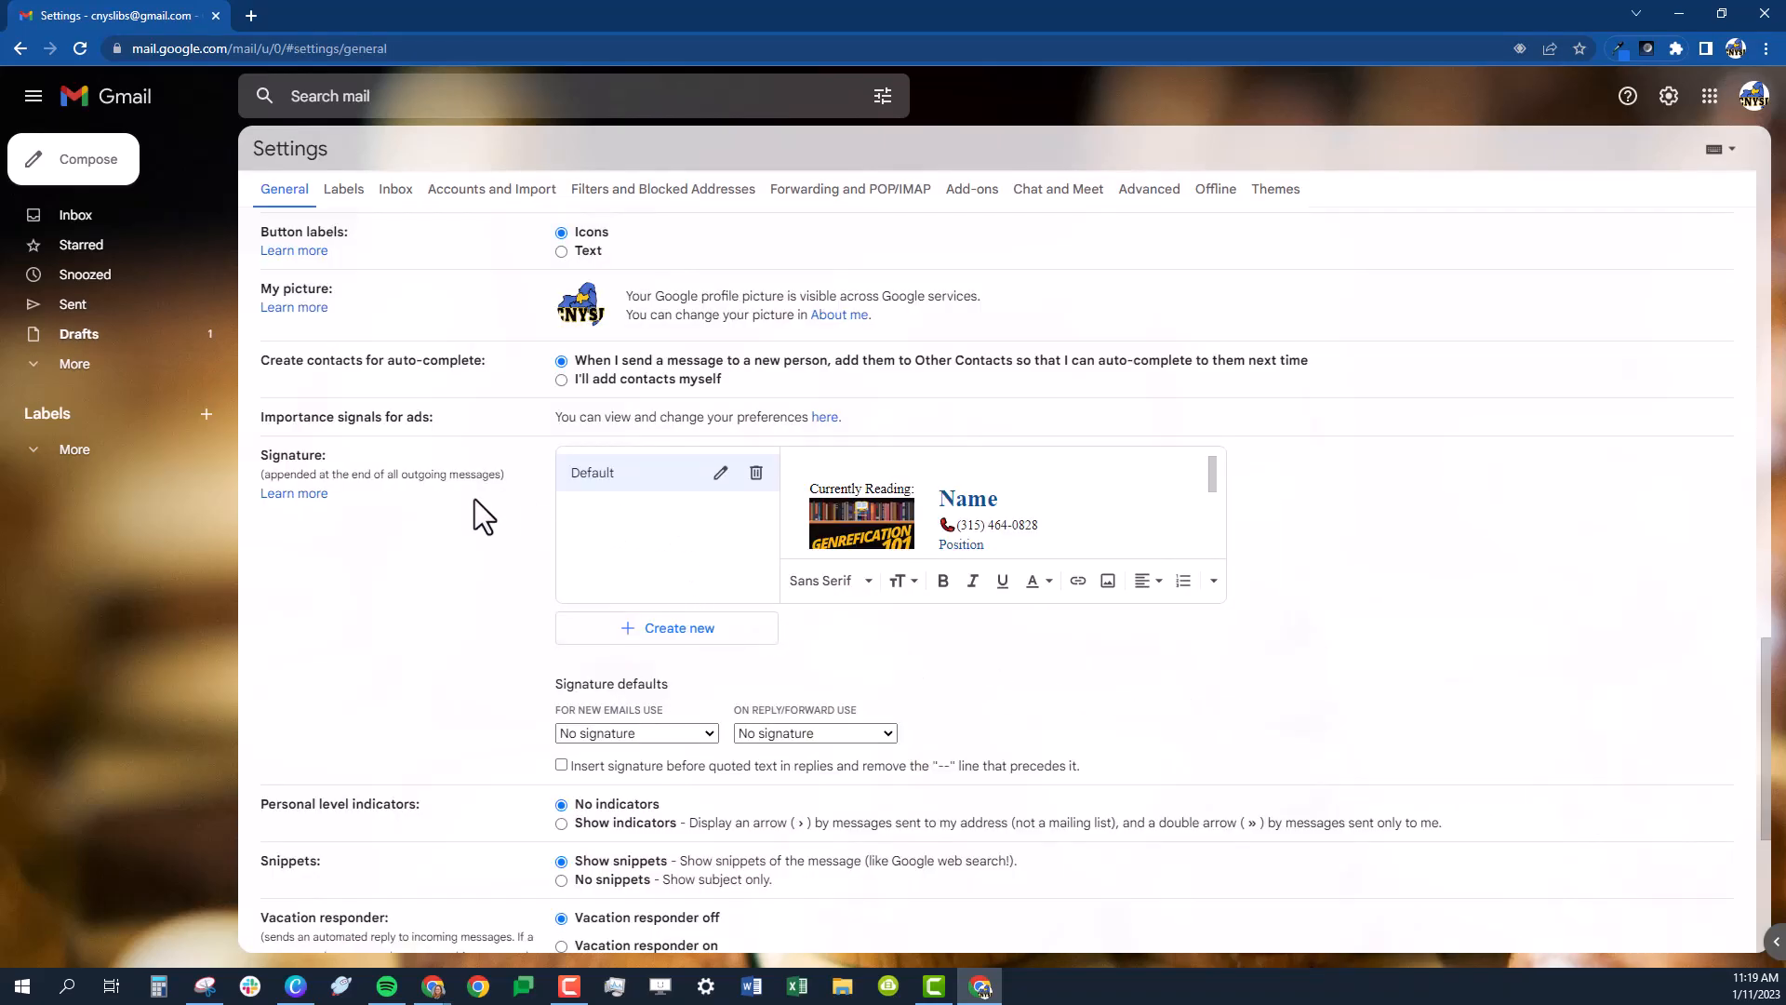
# Step: Open the signature default choices for new emails and for replies and forwards in the Gmail settings
pyautogui.click(628, 737)
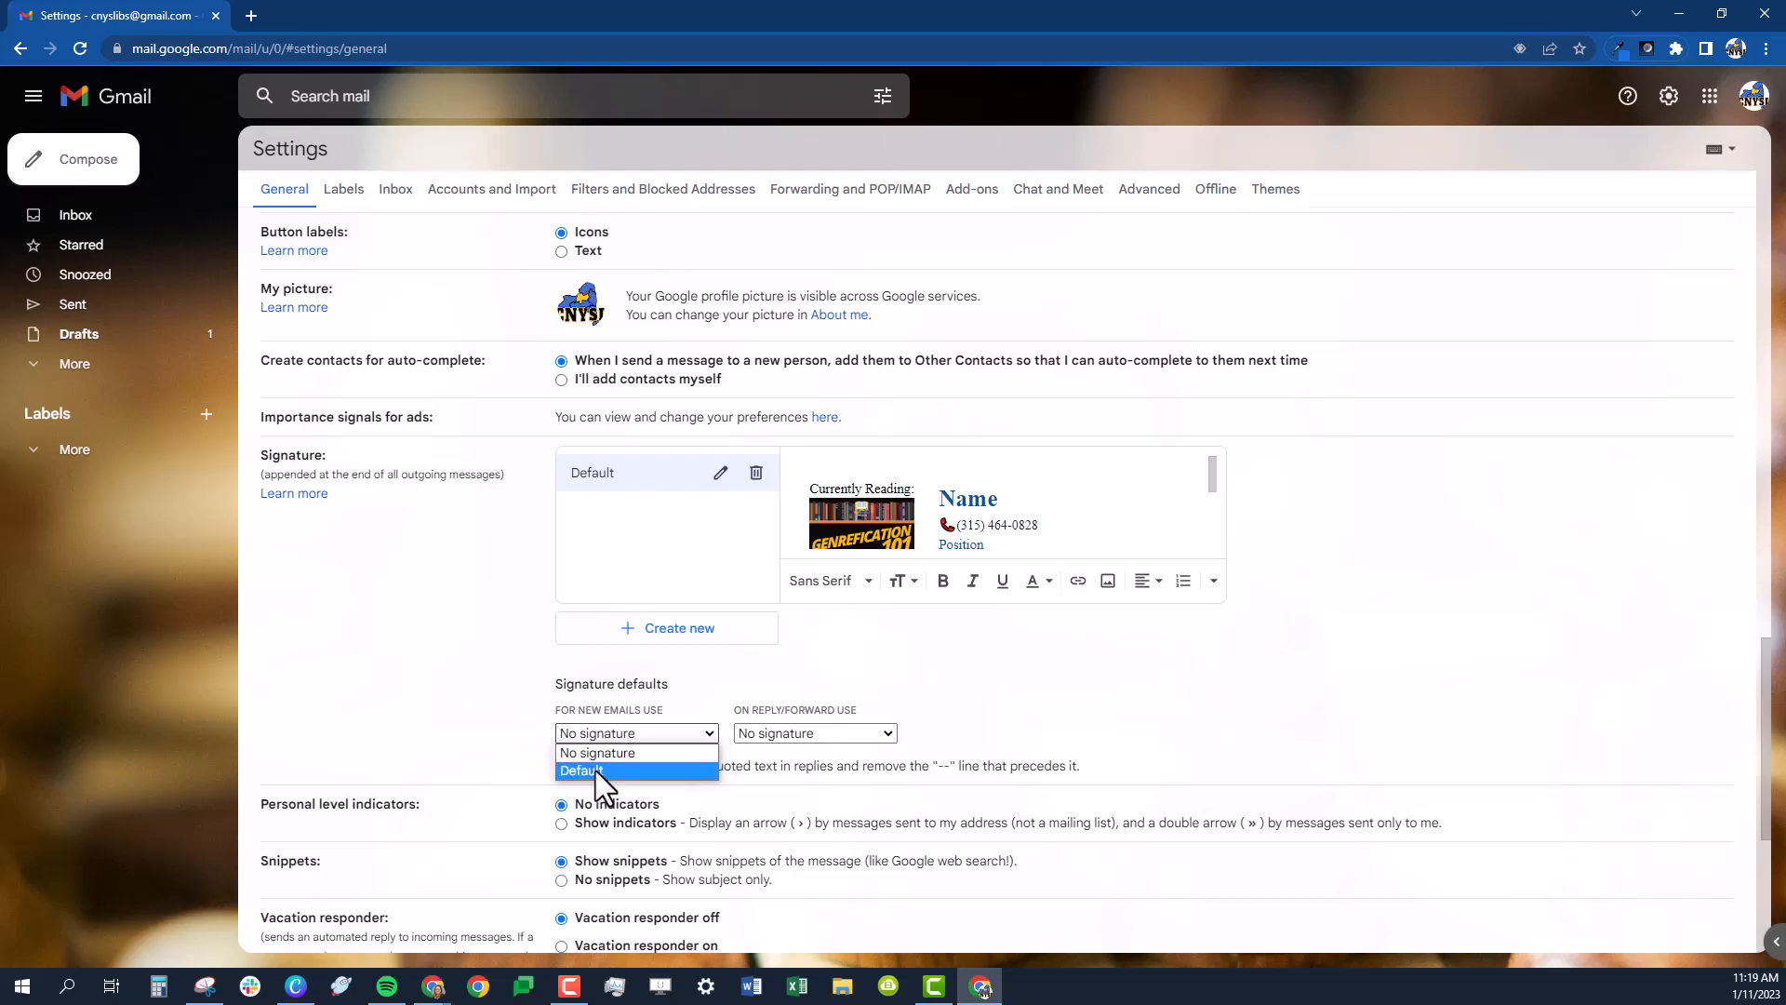
pyautogui.click(798, 733)
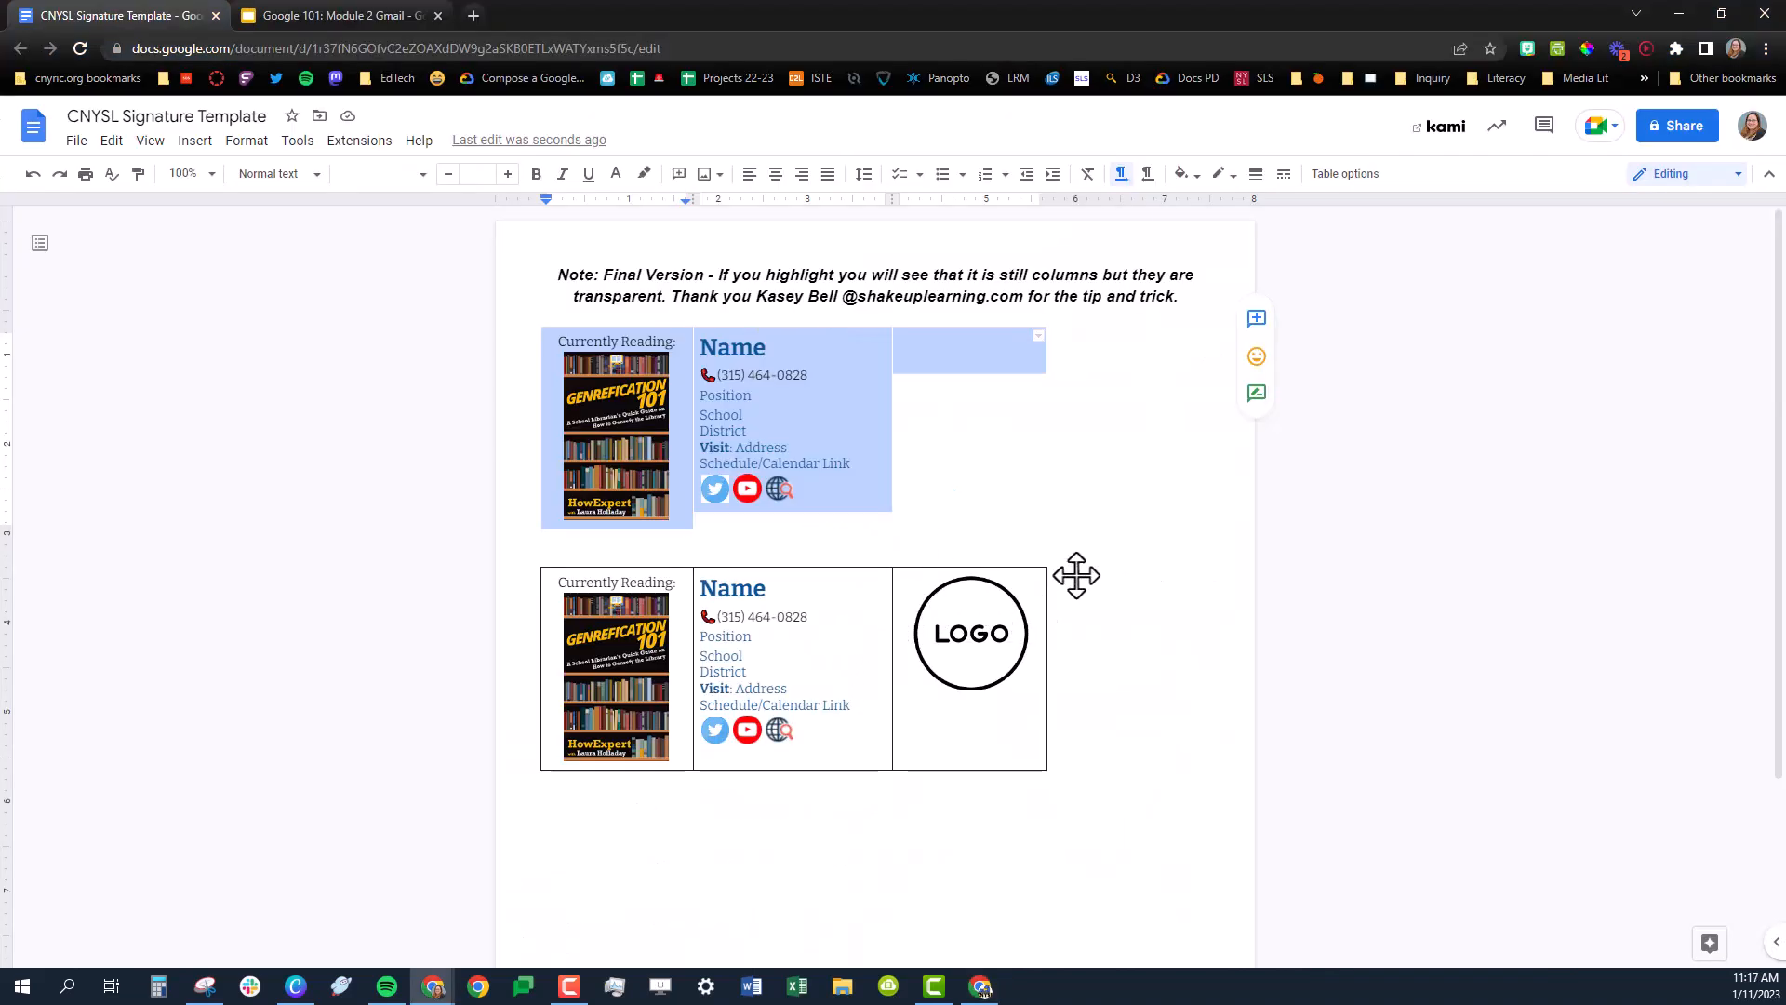
# Step: Go to the Google 101: Module 2 Gmail presentation and view the instructions on signature slide 9
pyautogui.click(1112, 563)
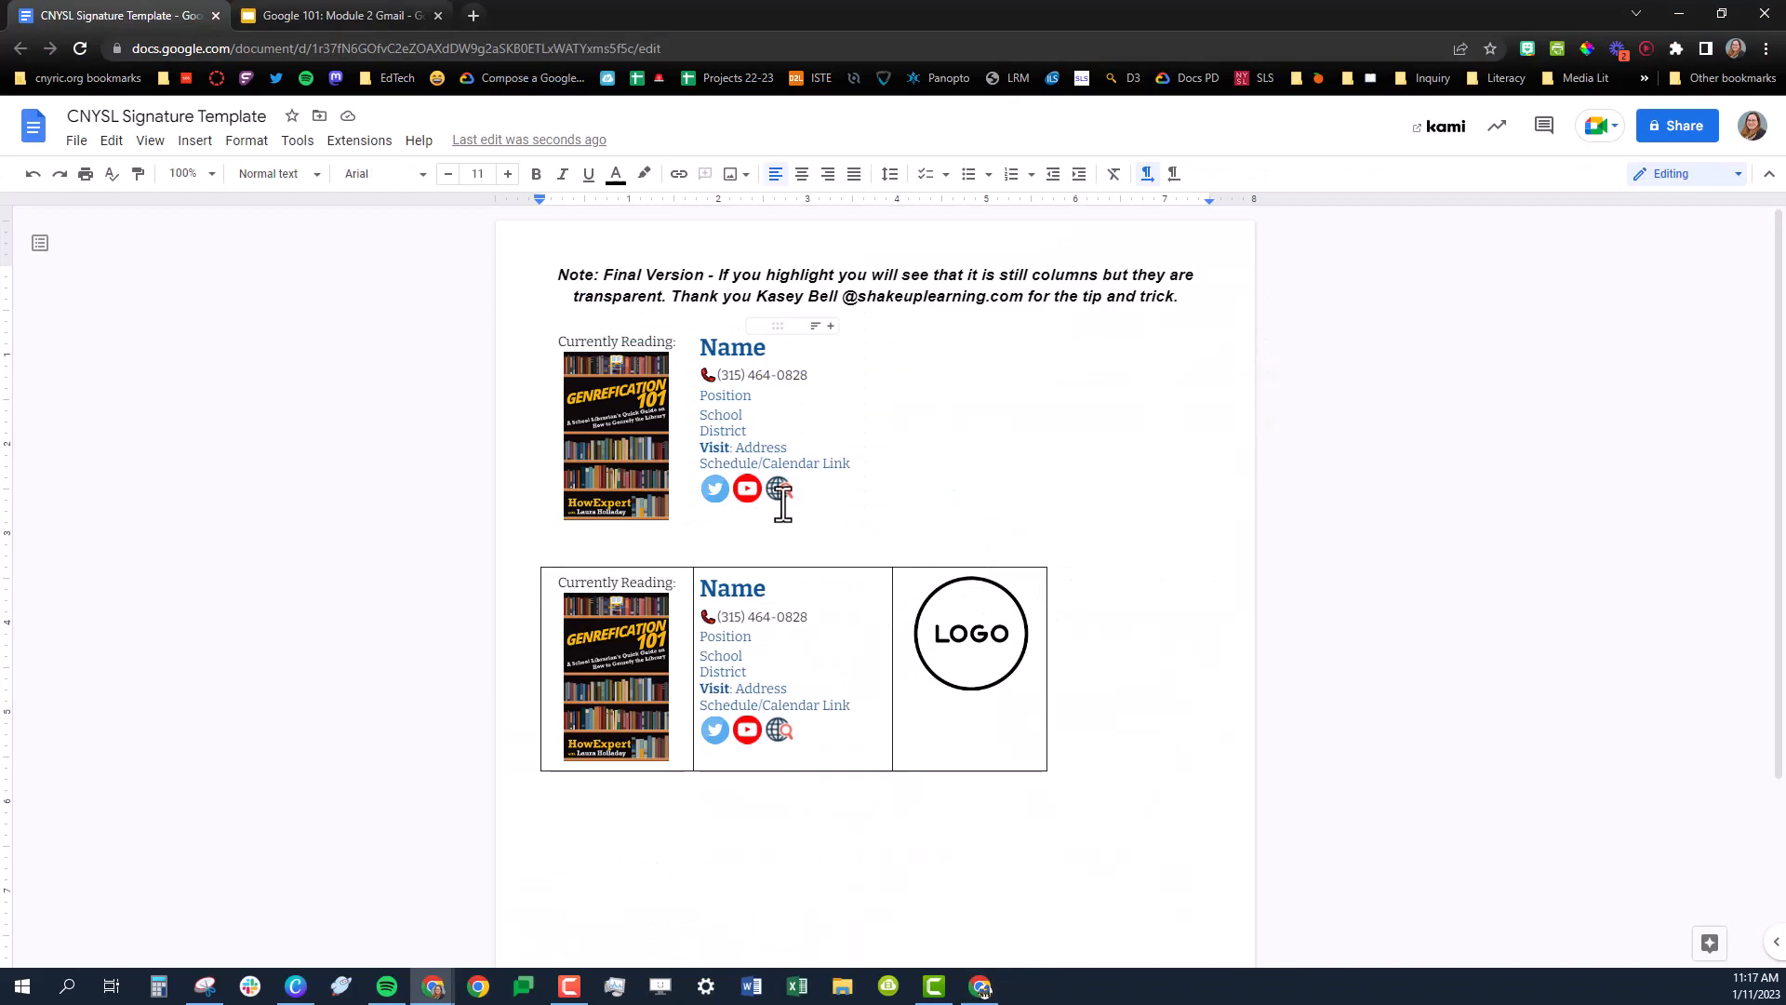
pyautogui.click(347, 16)
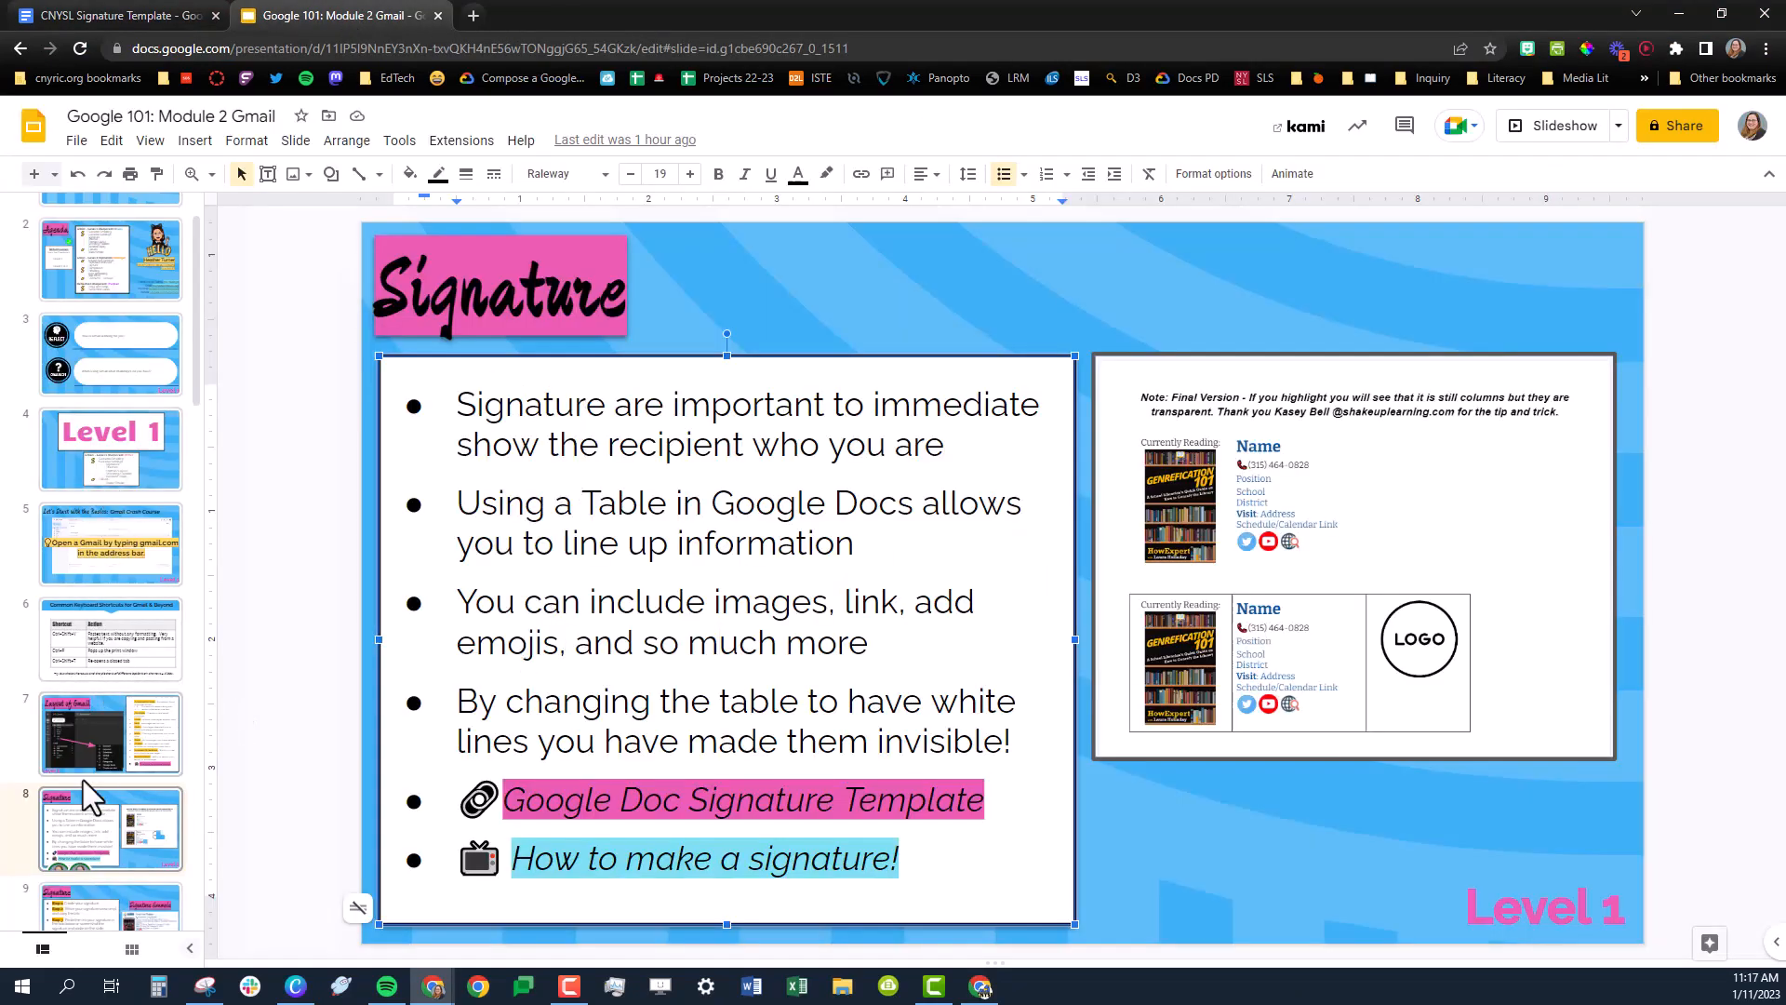
pyautogui.scroll(-2, 93, 777)
pyautogui.click(97, 822)
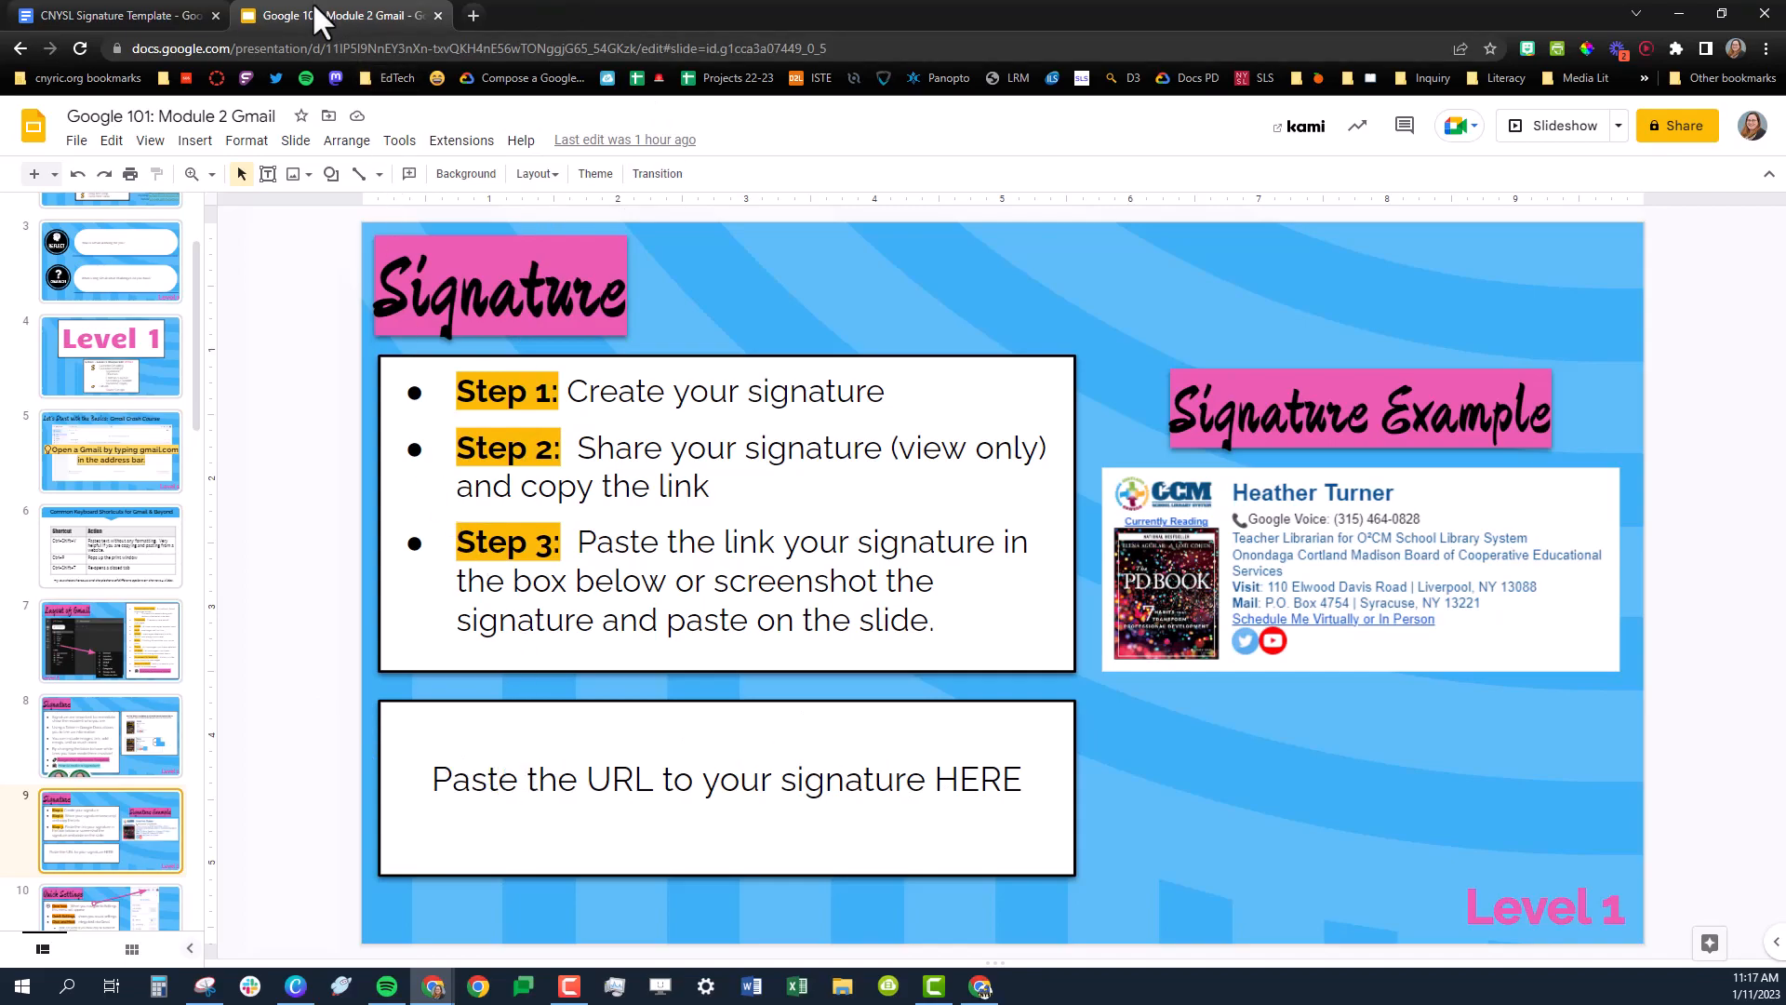
# Step: Set general access of the CNYSL Signature Template document to Anyone with the link and copy its link
pyautogui.click(120, 4)
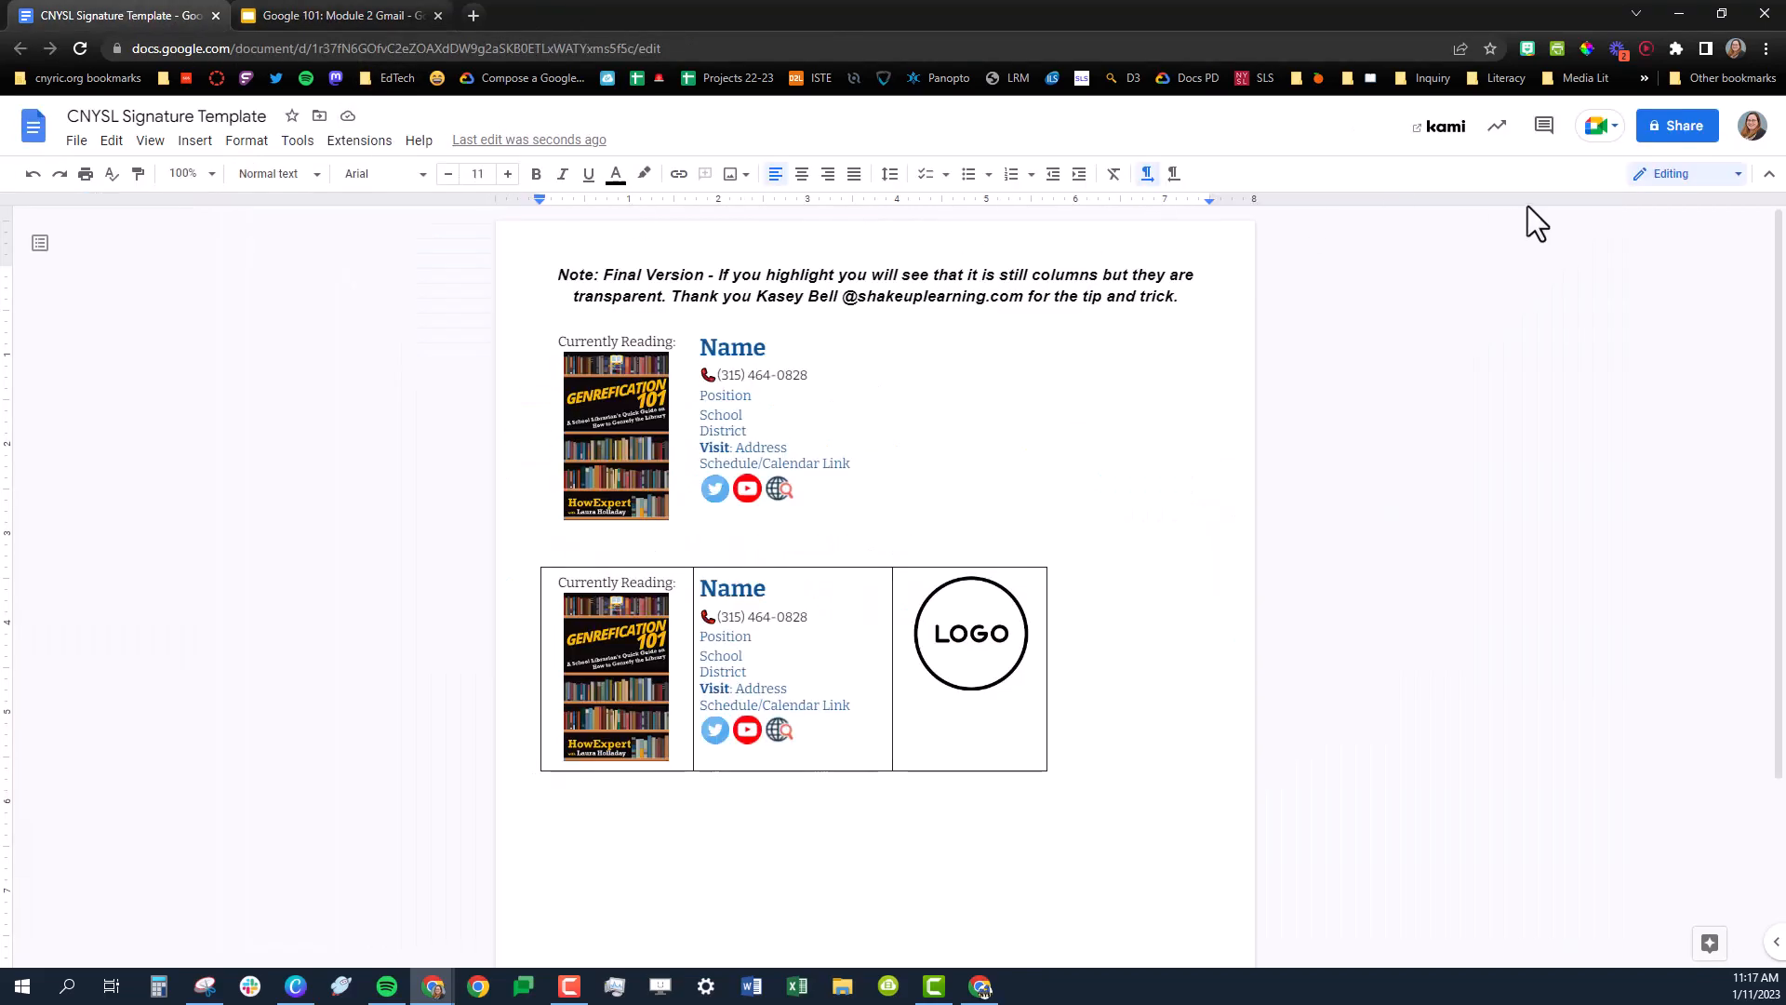
pyautogui.click(1677, 130)
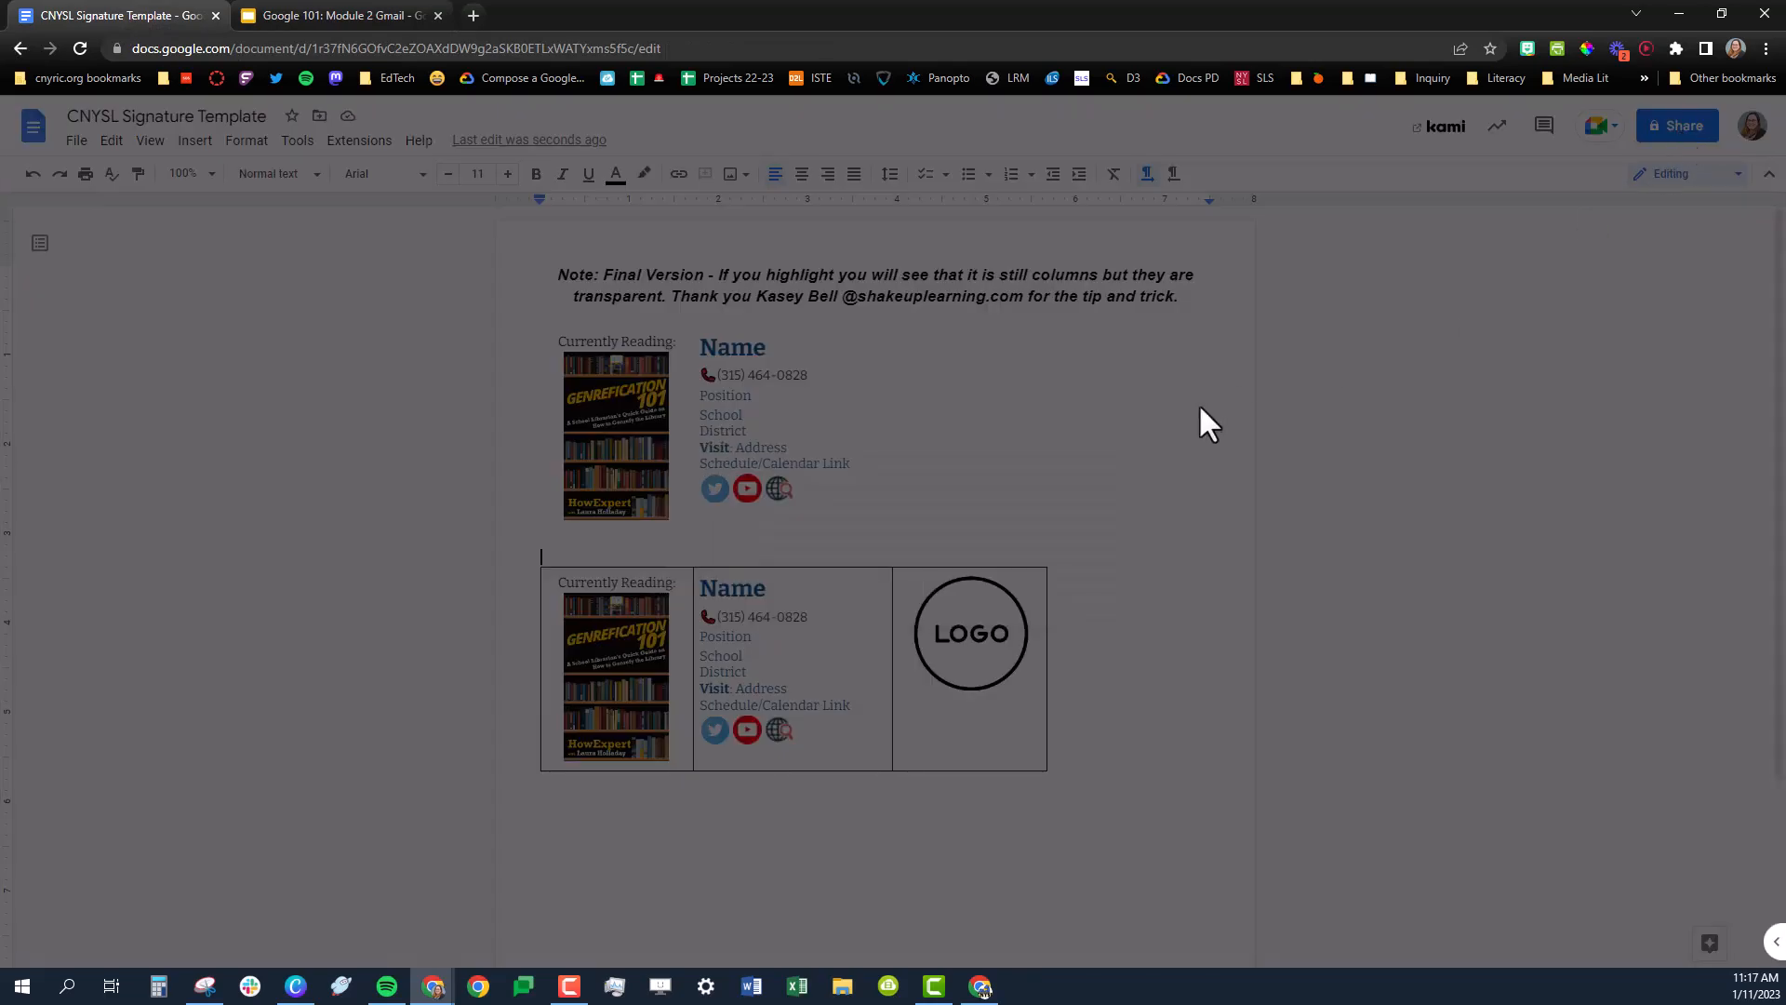
pyautogui.click(759, 657)
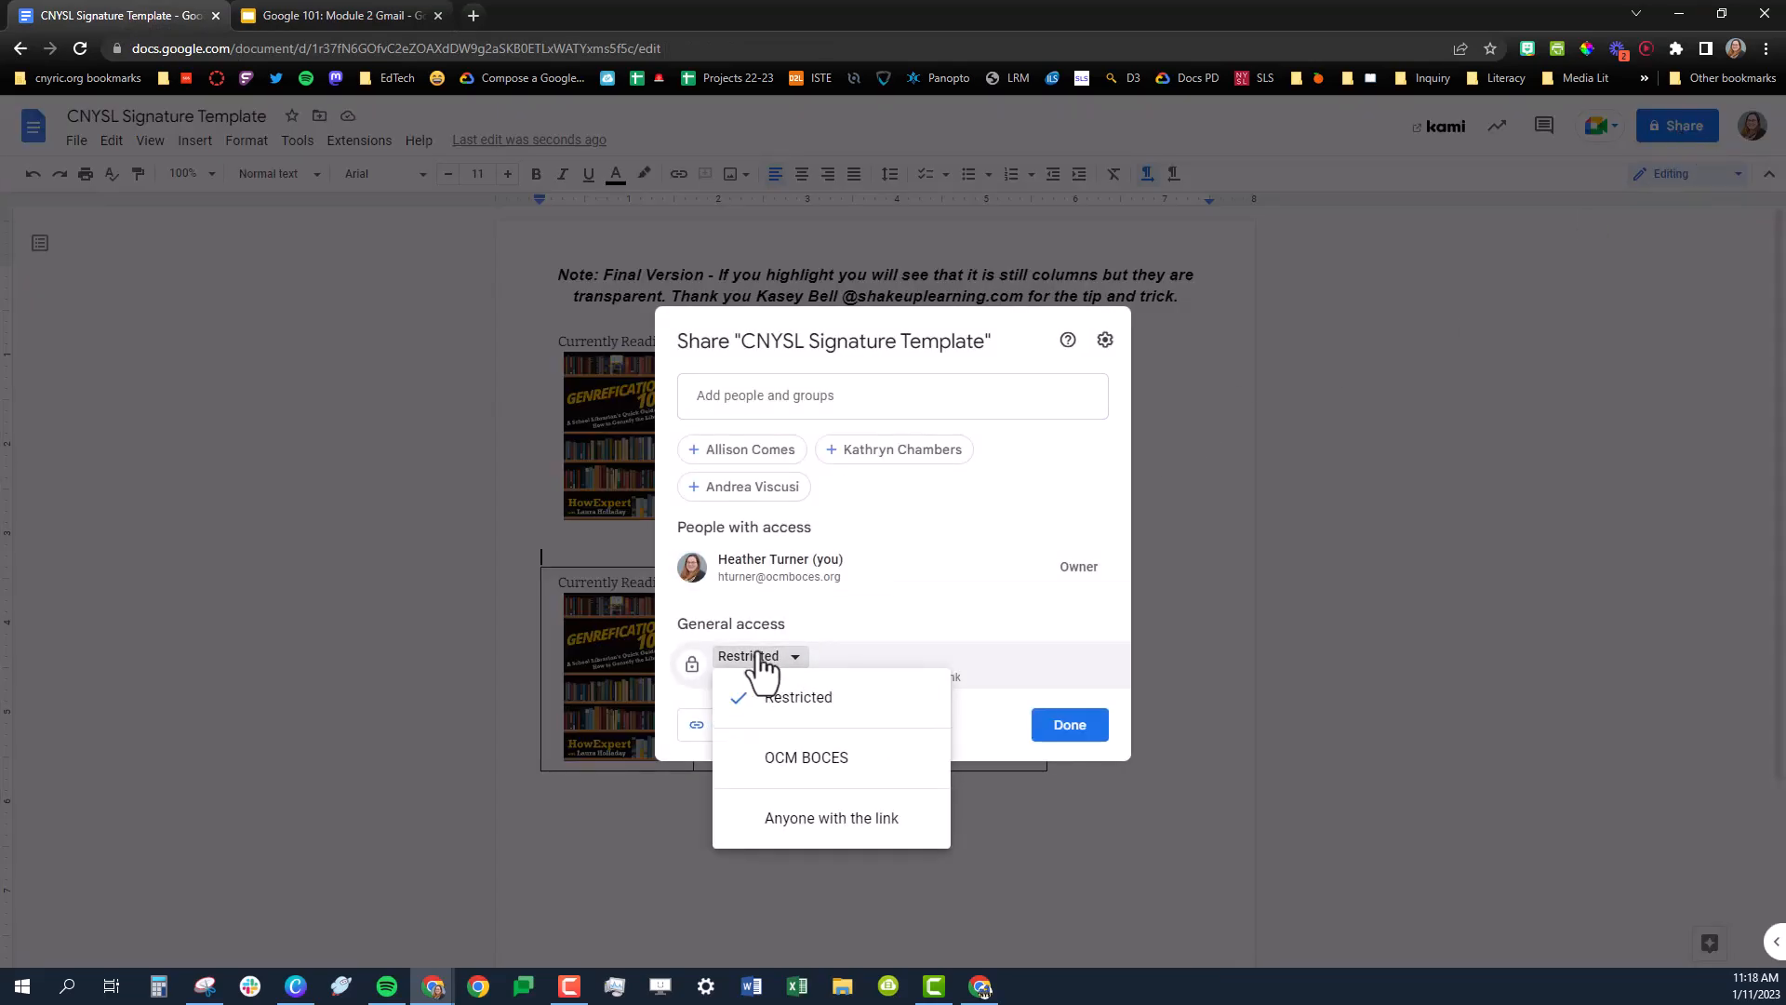
pyautogui.click(808, 817)
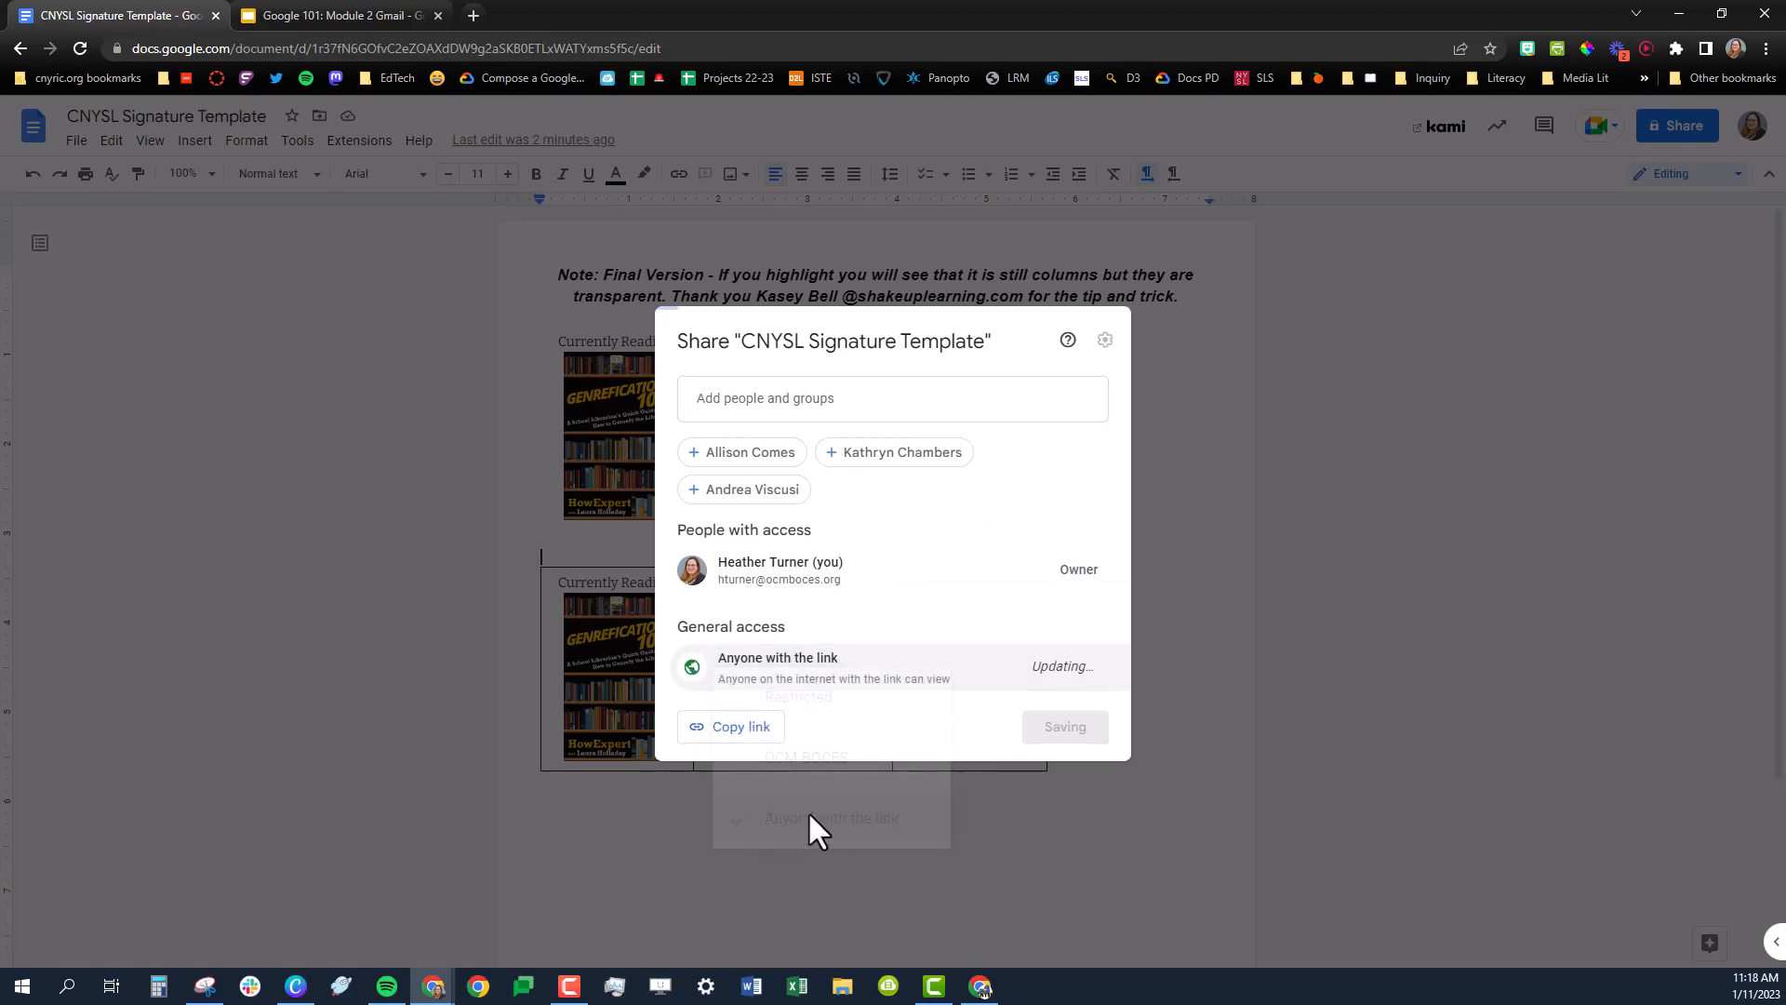
pyautogui.click(736, 730)
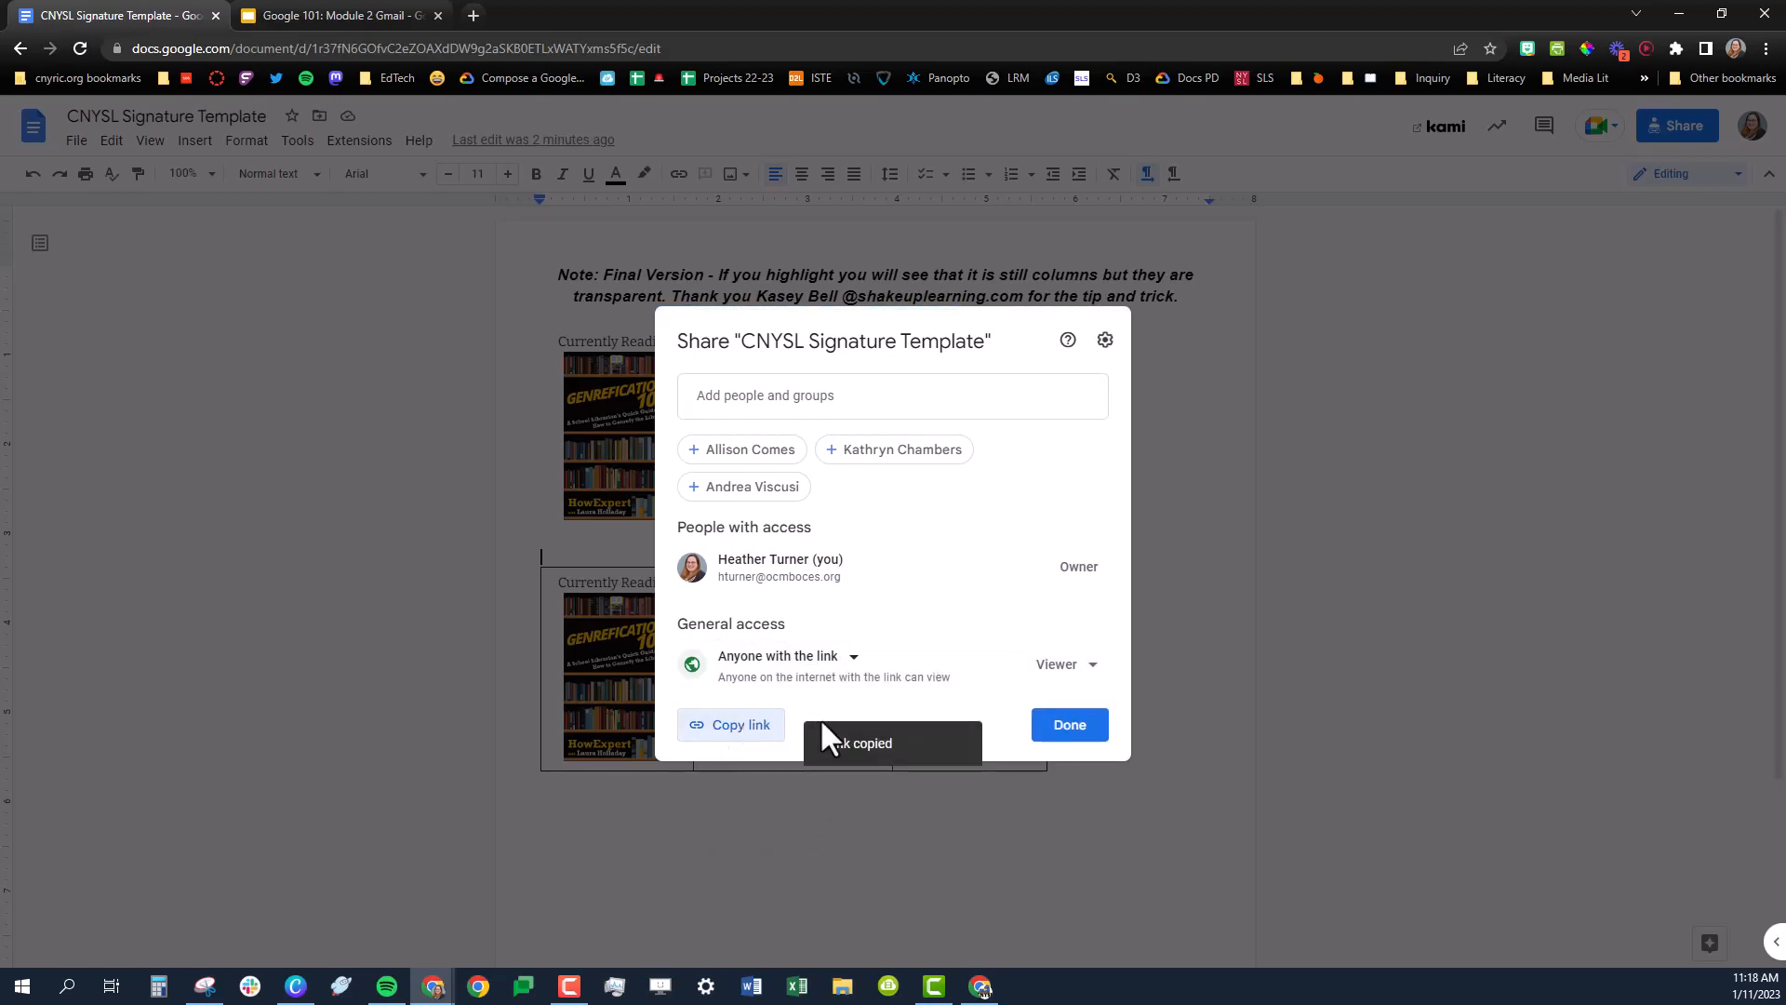